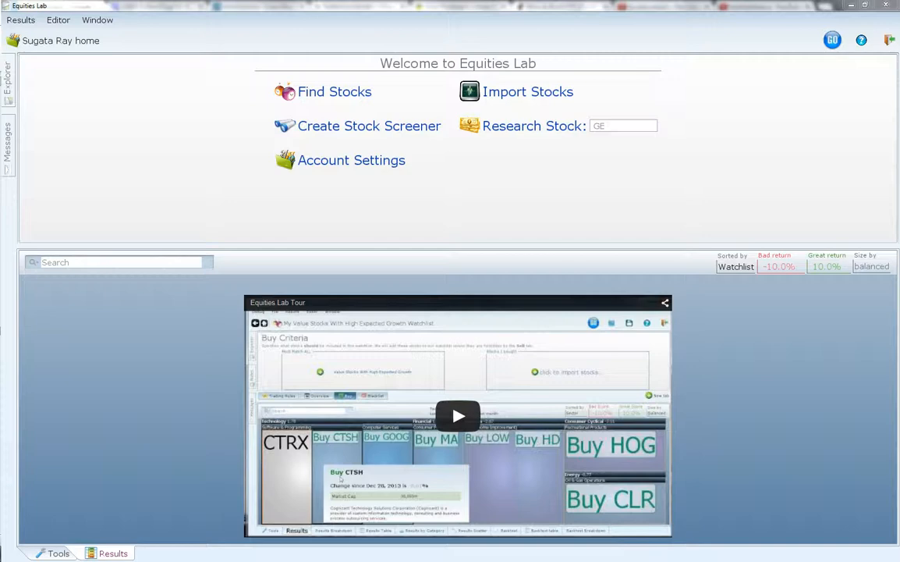
- Create a new stock screener with the condition 0 < PE < 10
click(394, 127)
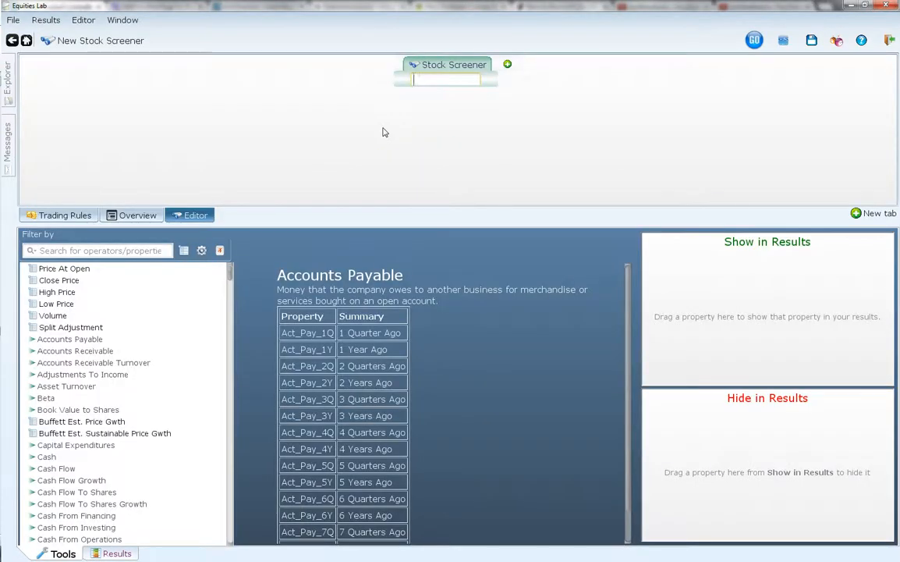
text(0 )
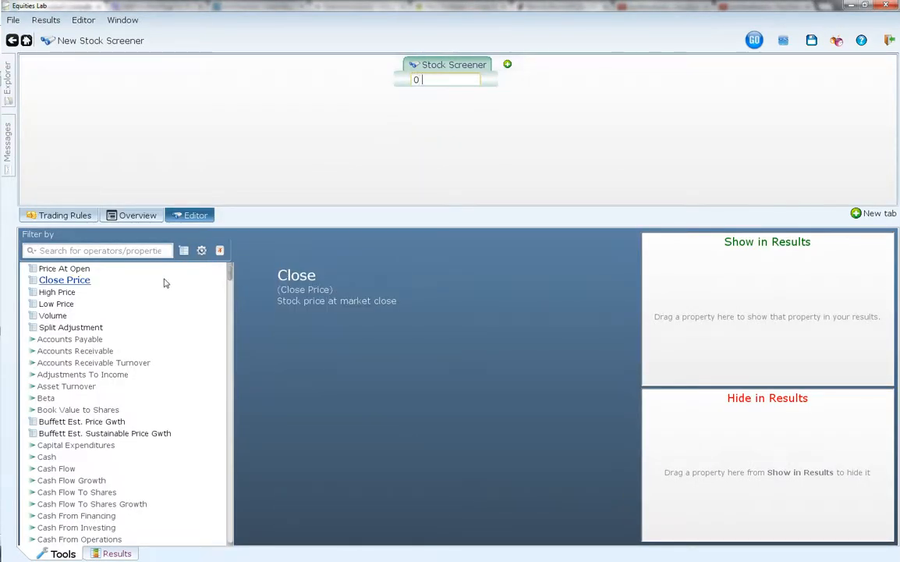
text(< pe < 10)
key(Return)
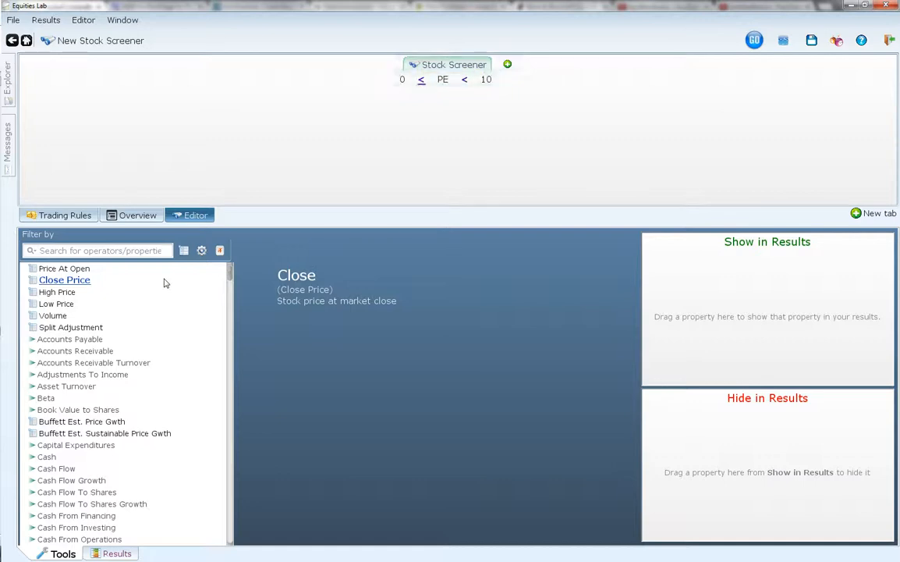
- Add a second screener condition requiring 0 < P to Book < 1.5
click(506, 65)
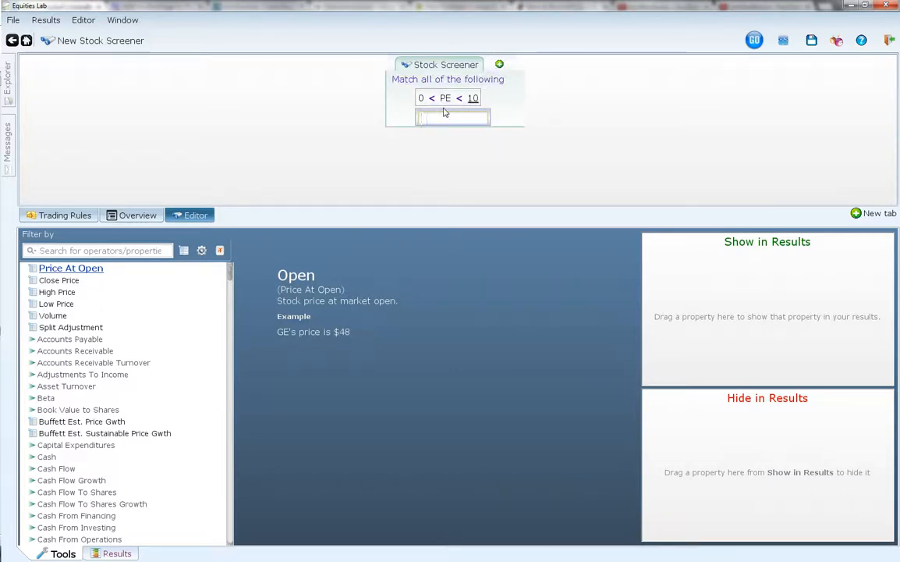
text(0 < p-to)
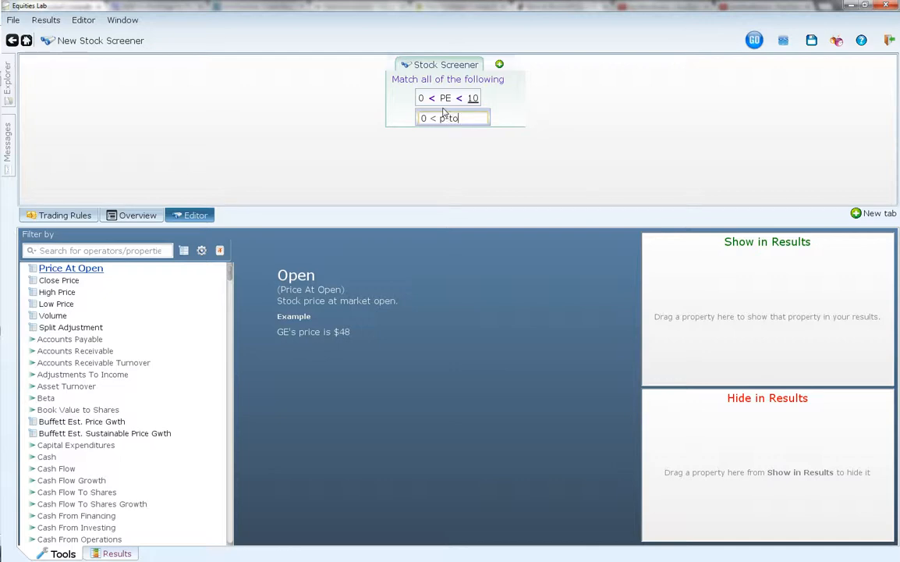
text(-book < 1.5)
key(Return)
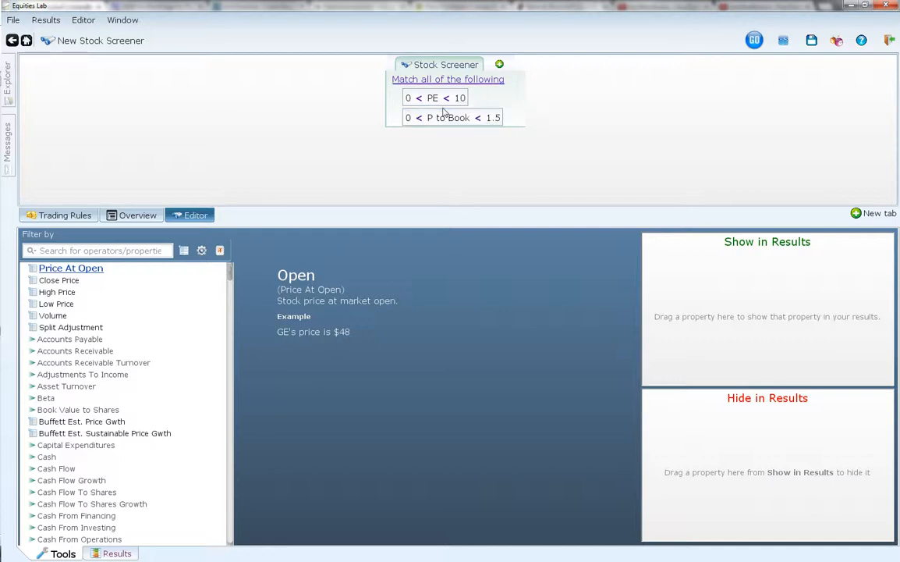
- Add a third screener condition requiring 3 < Yld < 10
click(500, 66)
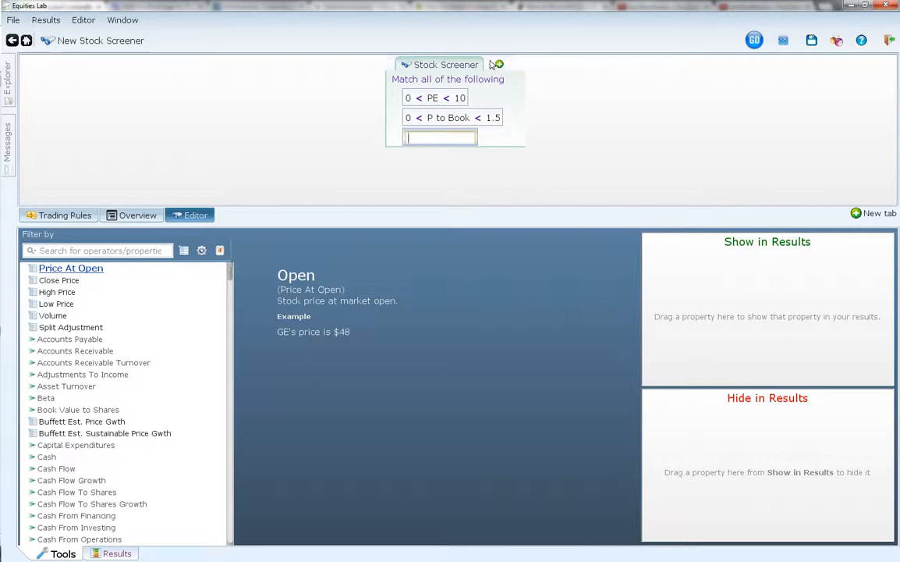
text(3 < yld <10)
key(Return)
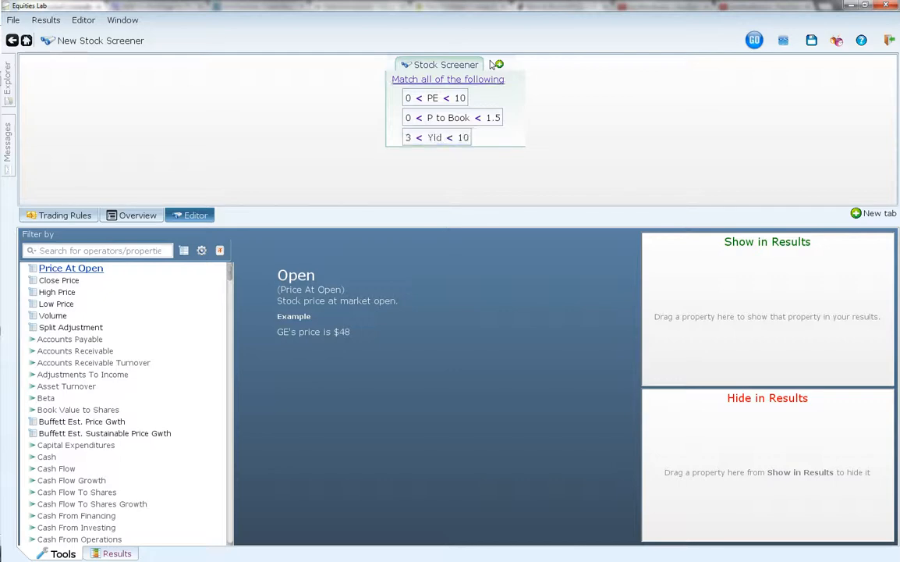
- Run the screener and examine the smallest market caps at the end of the results table
click(754, 40)
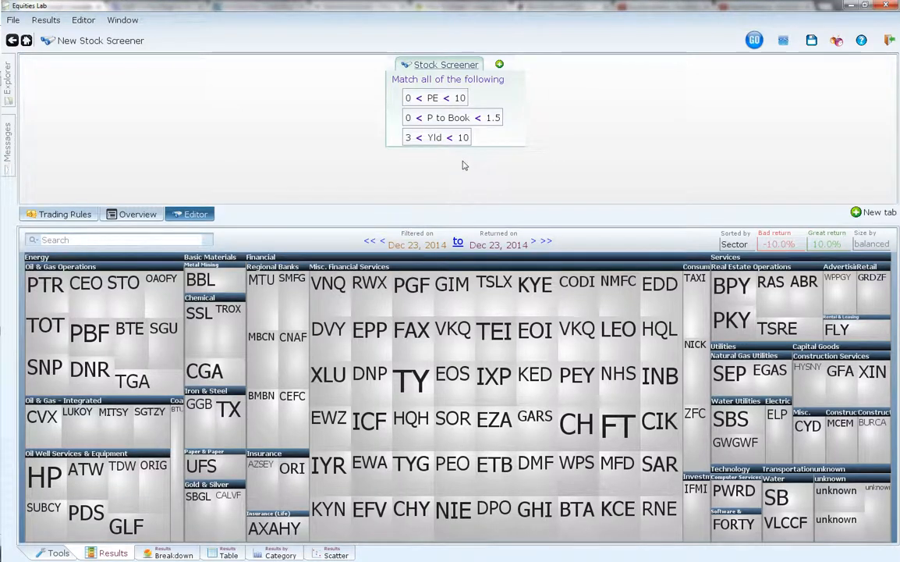
click(234, 555)
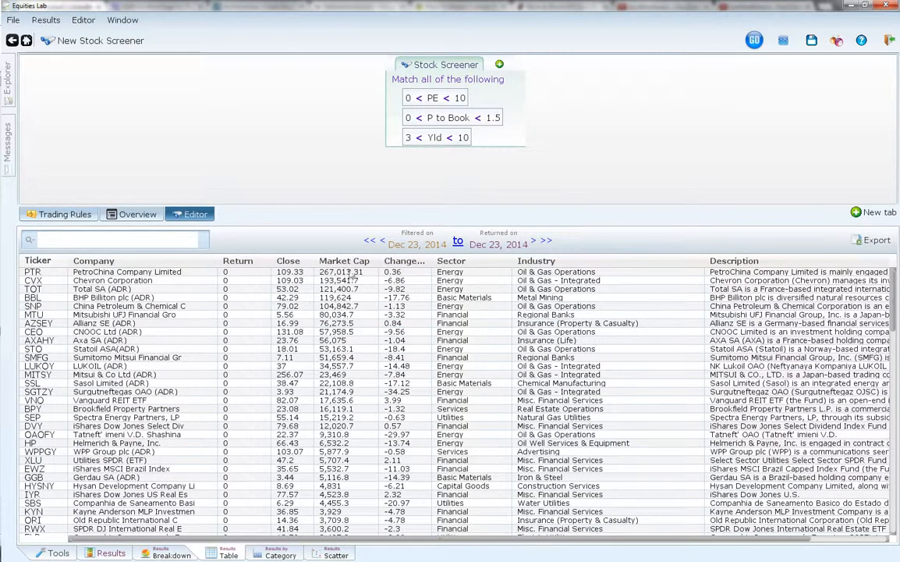
drag(895, 325, 893, 550)
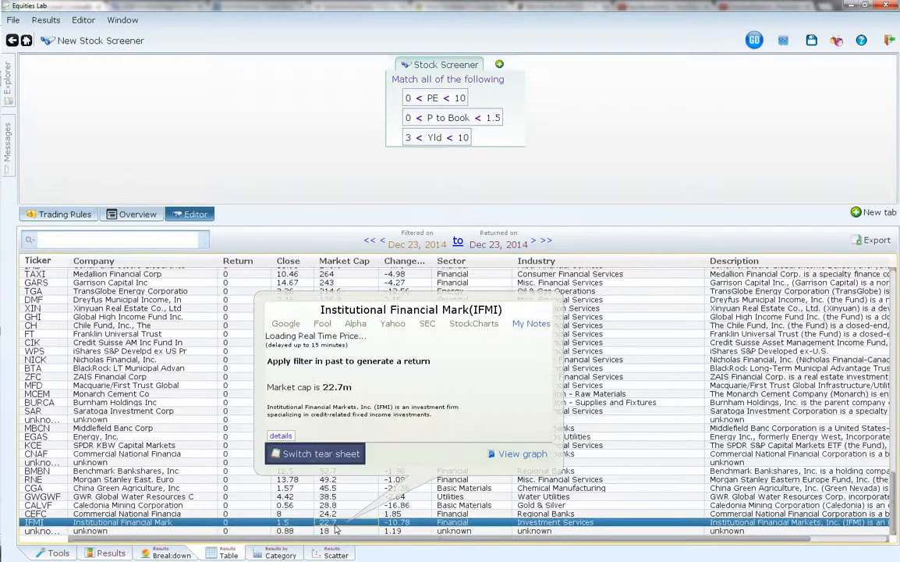
click(335, 522)
click(338, 496)
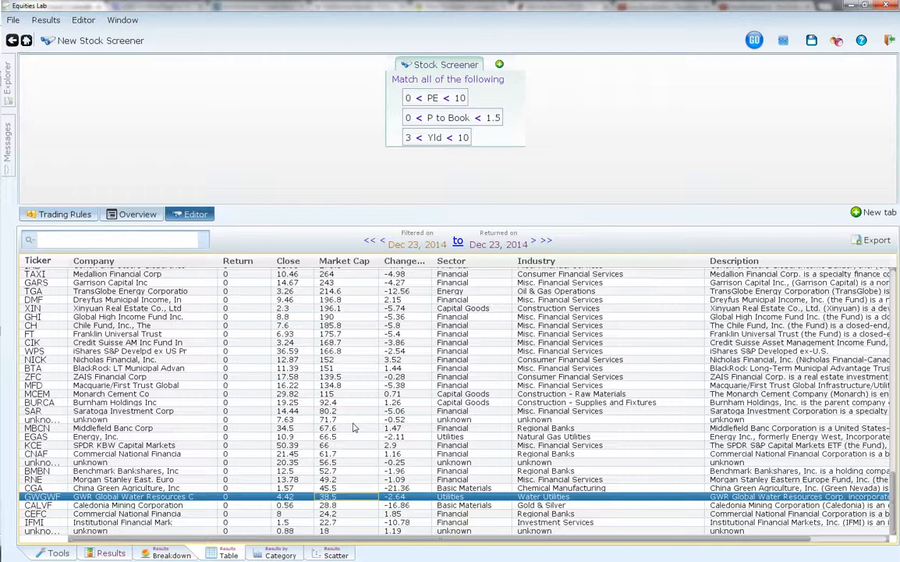
- Add a new tab named "restrictions" to the stock screener
click(874, 217)
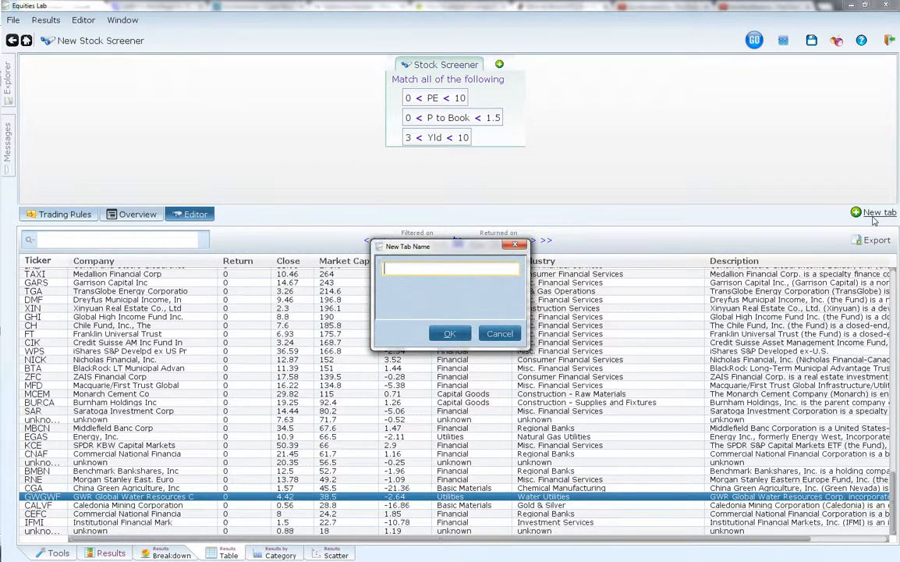
text(restrictions)
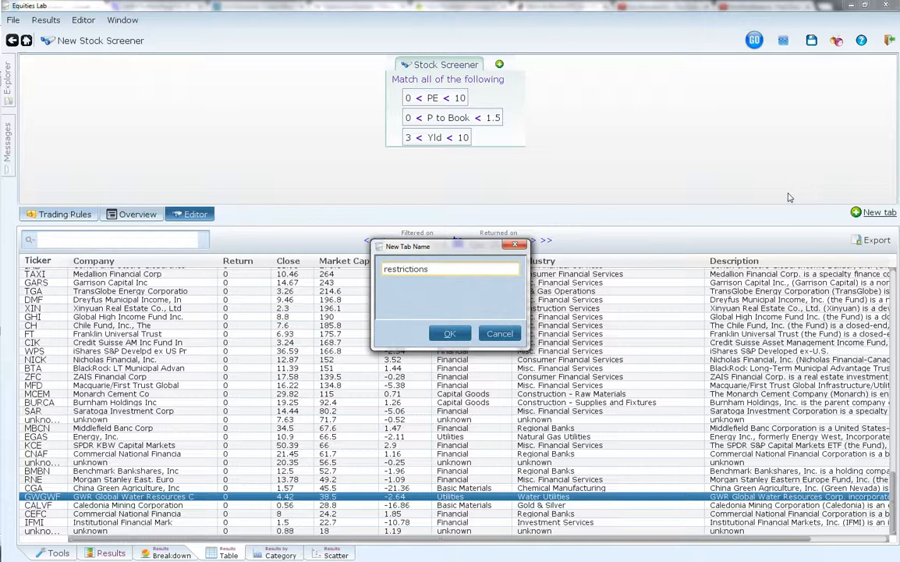
click(446, 336)
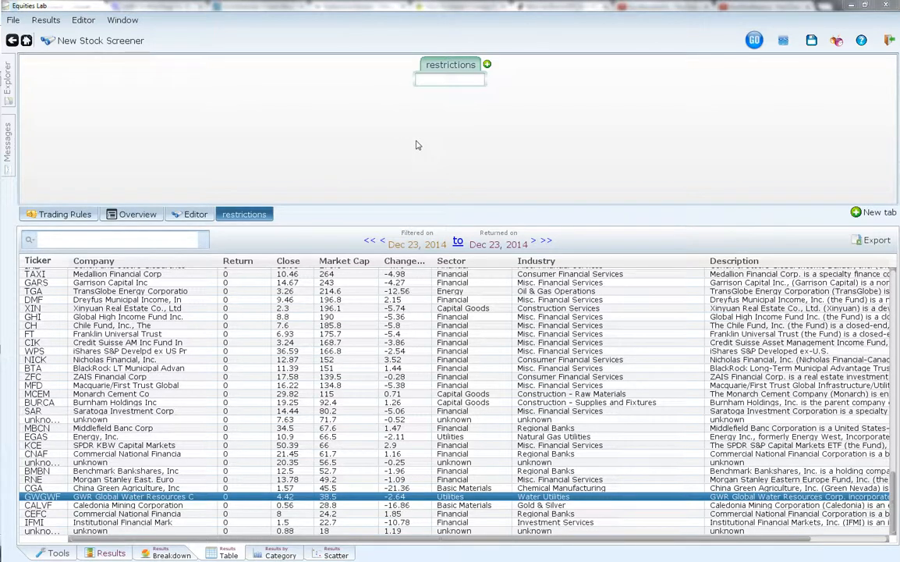
- Enter the condition Market Cap > 500 as the first term of the restrictions tab
right_click(460, 81)
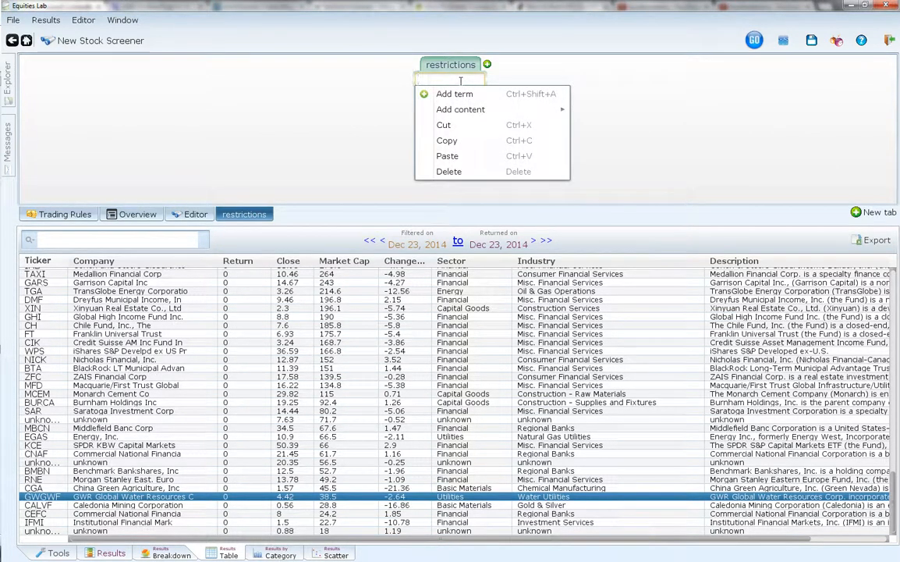
text(mar)
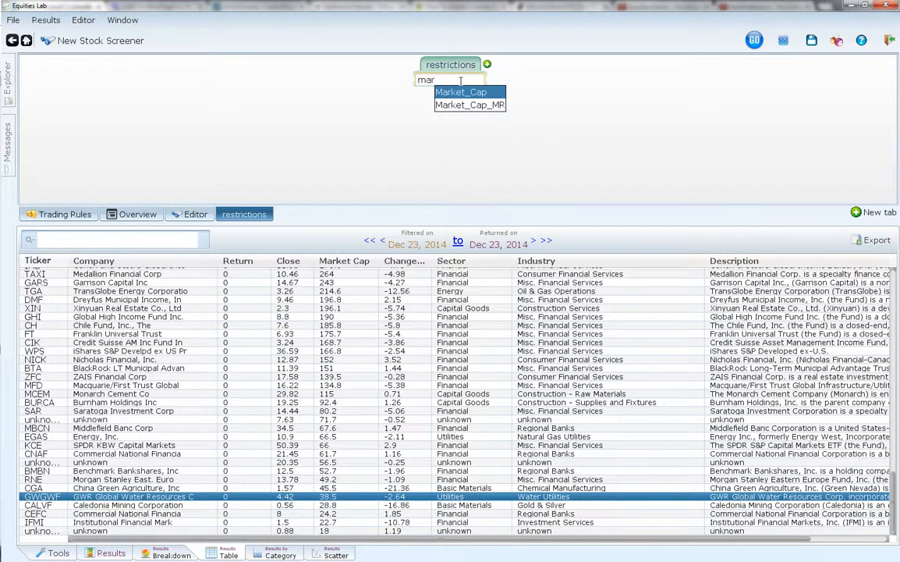
key(Return)
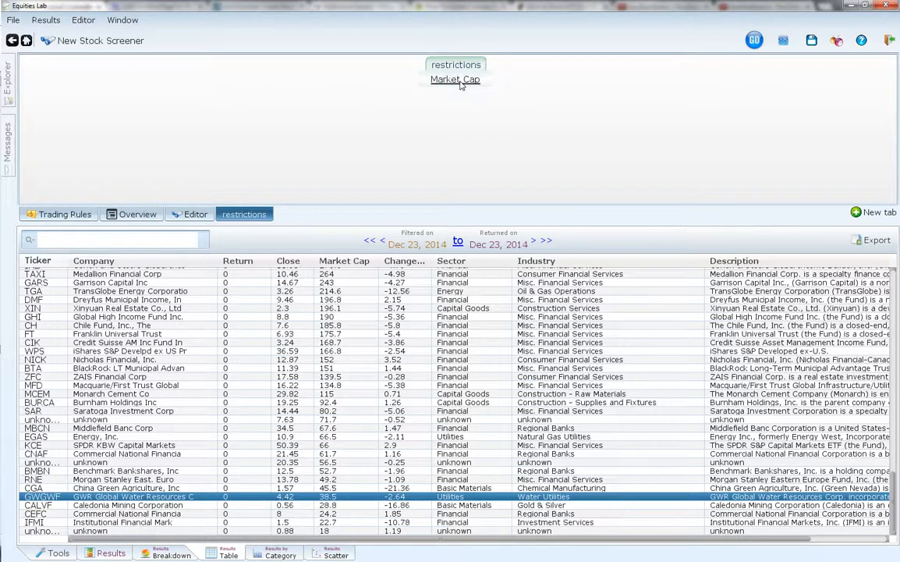
right_click(460, 85)
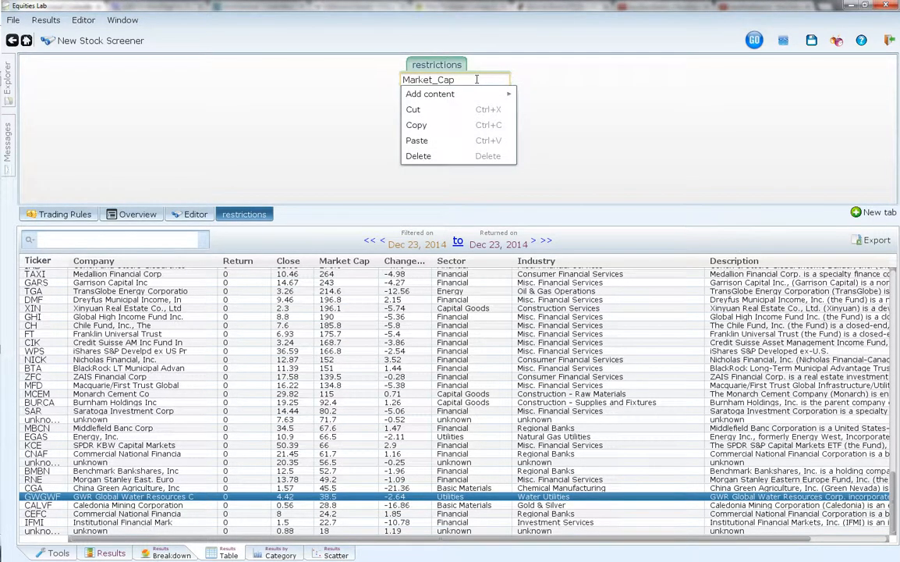
text(>)
key(Return)
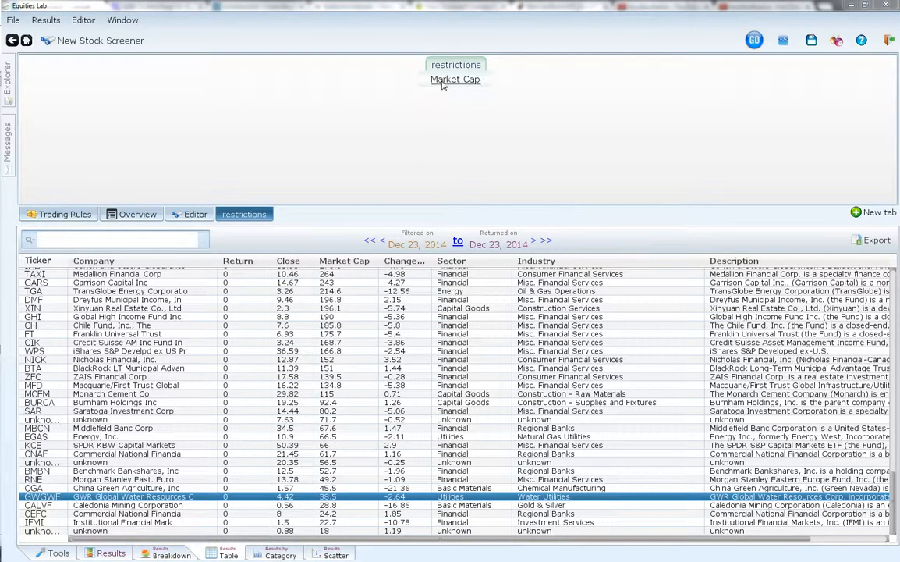
mouse_move(442, 84)
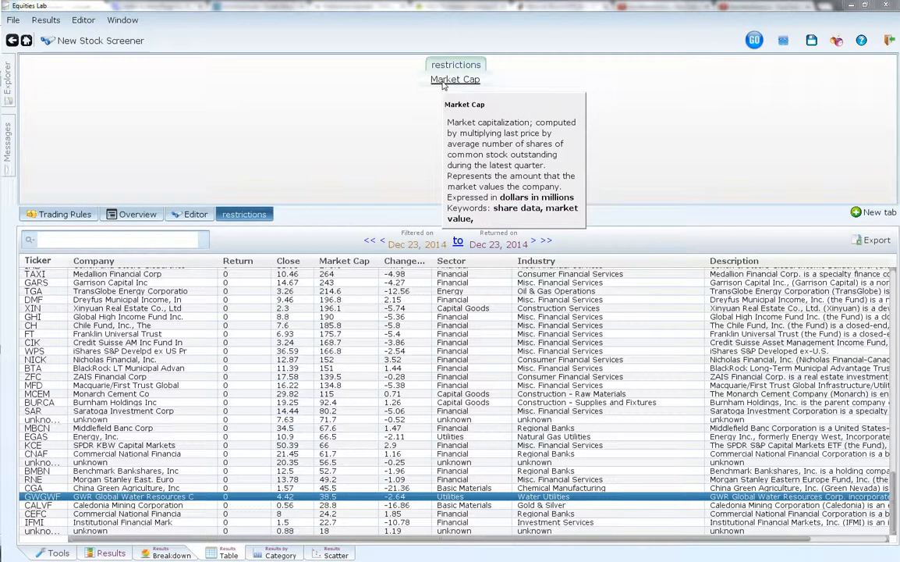
right_click(442, 84)
text(>)
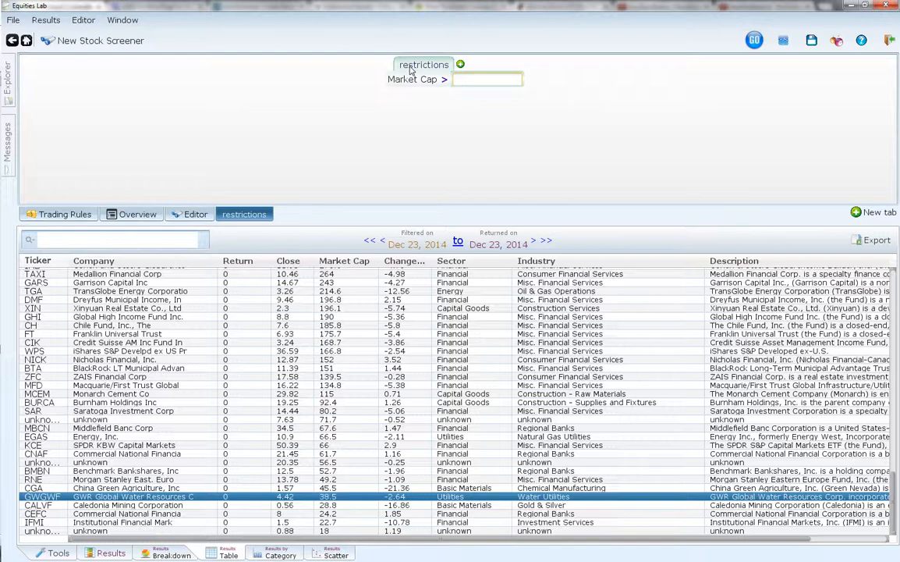
text(500)
key(Return)
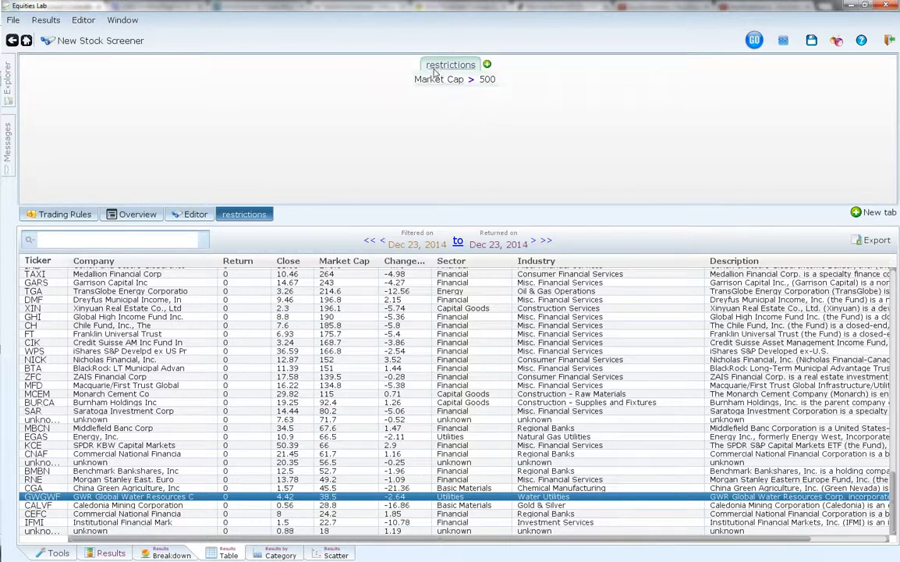
- Add a classify as term for Finance, Insurance, And Real Estate below the Market Cap restriction
mouse_move(435, 82)
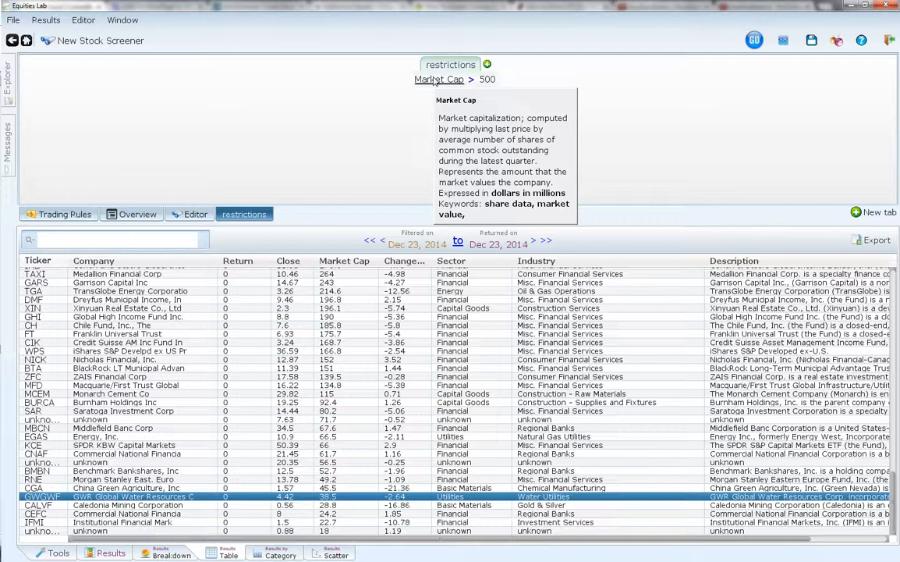
click(487, 65)
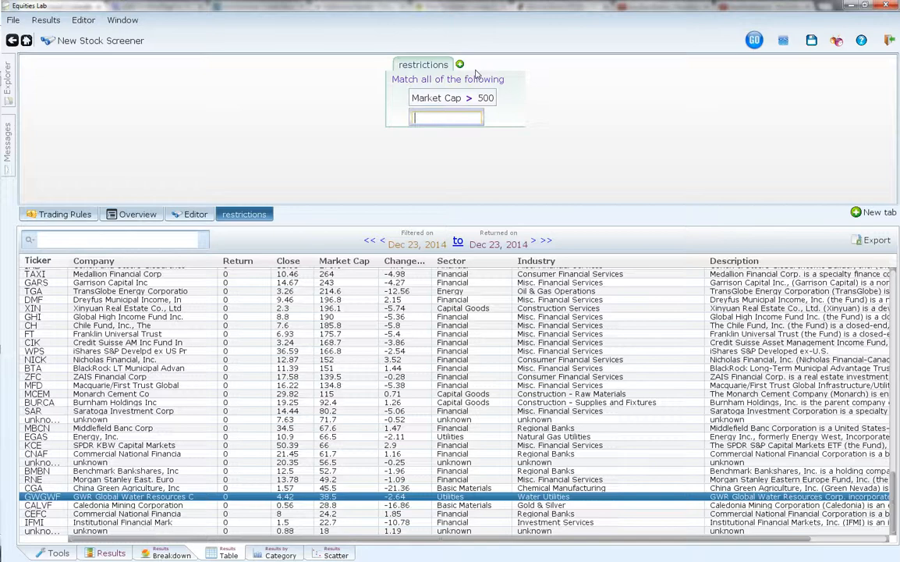
text(no)
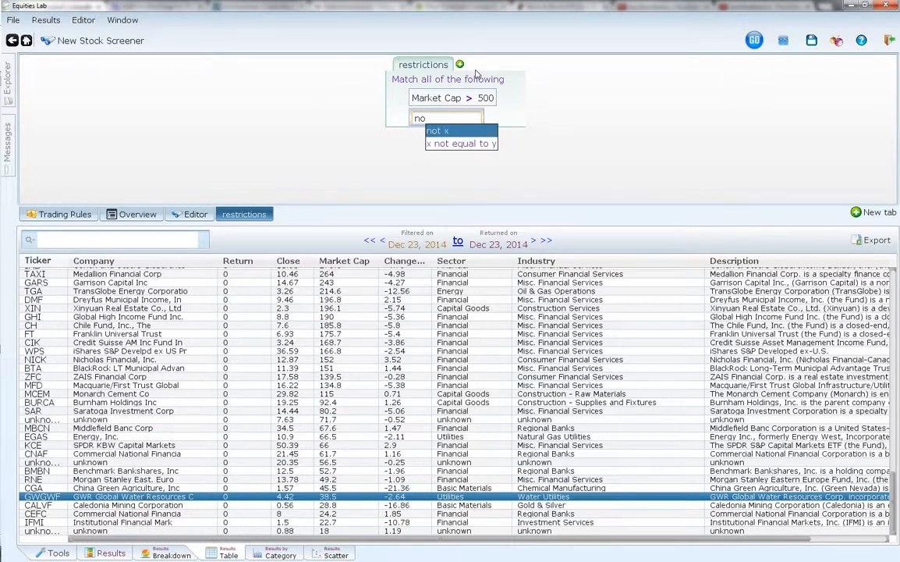
key(BackSpace)
key(BackSpace)
text(class)
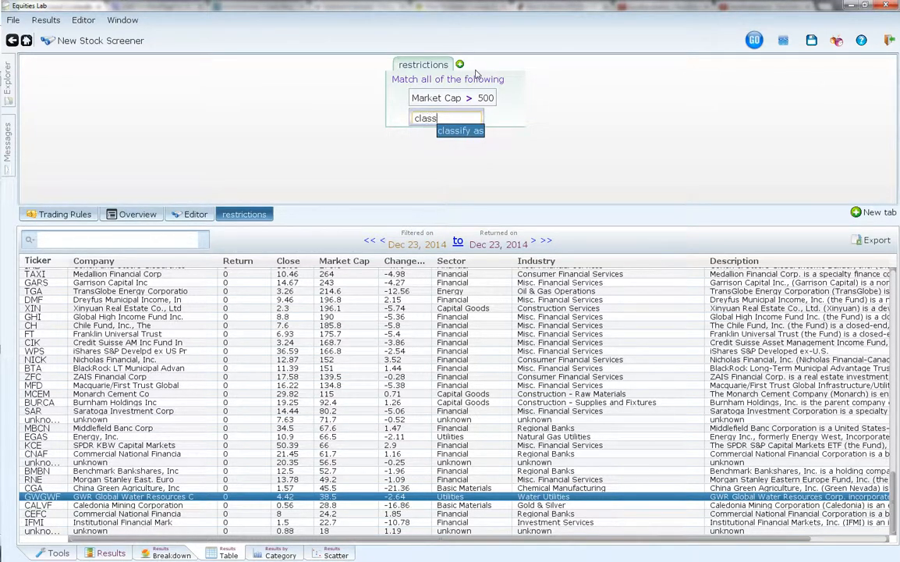
key(Return)
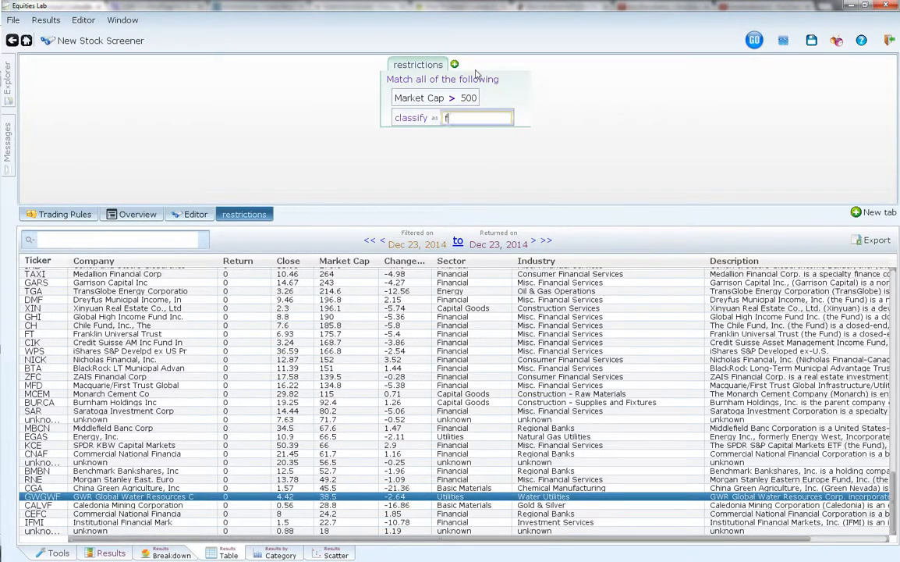
text(fin)
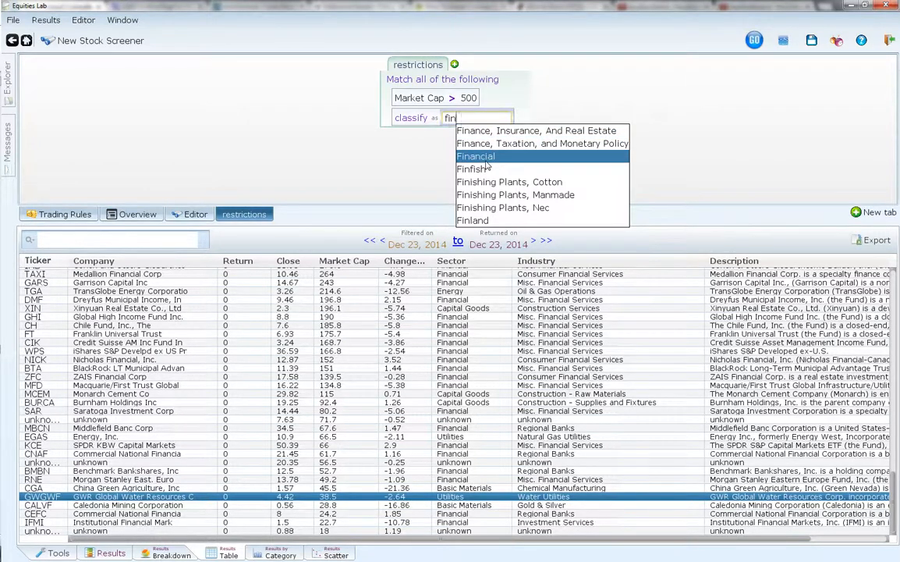
click(523, 138)
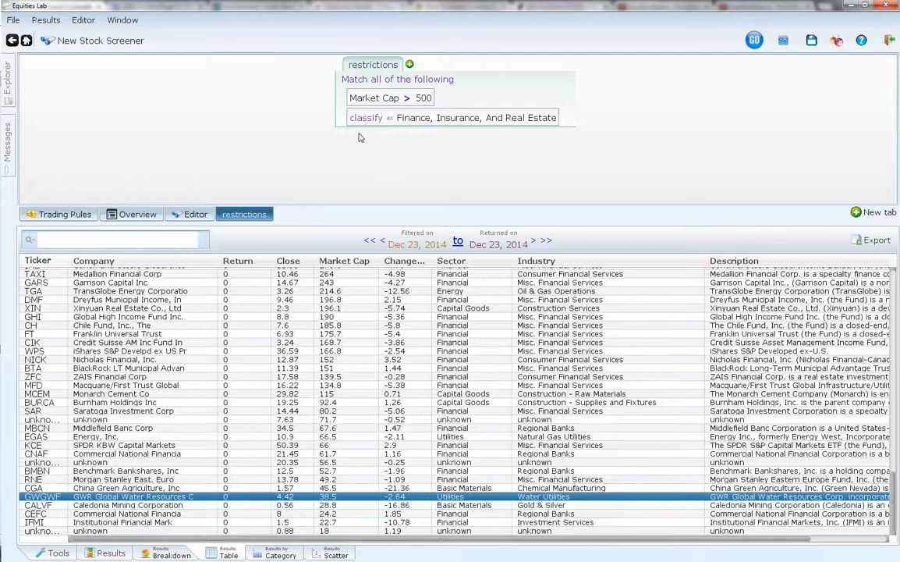
- Negate the Finance, Insurance, And Real Estate classification term with the not operator
mouse_move(362, 119)
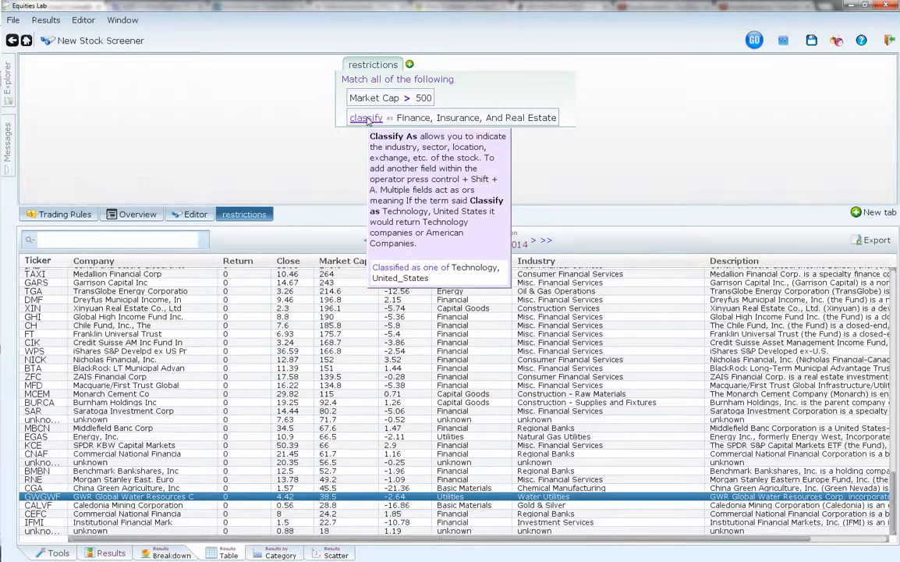
right_click(366, 119)
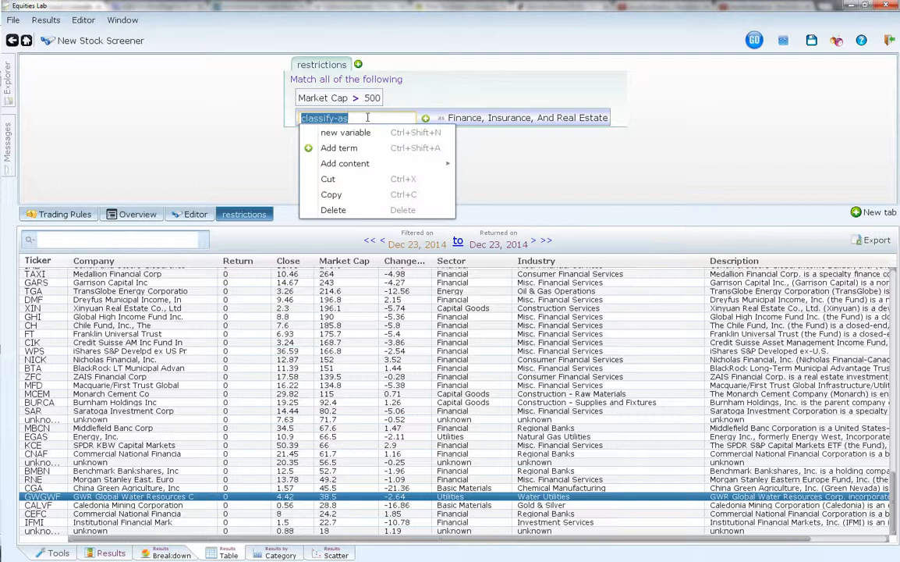
text(not)
key(Return)
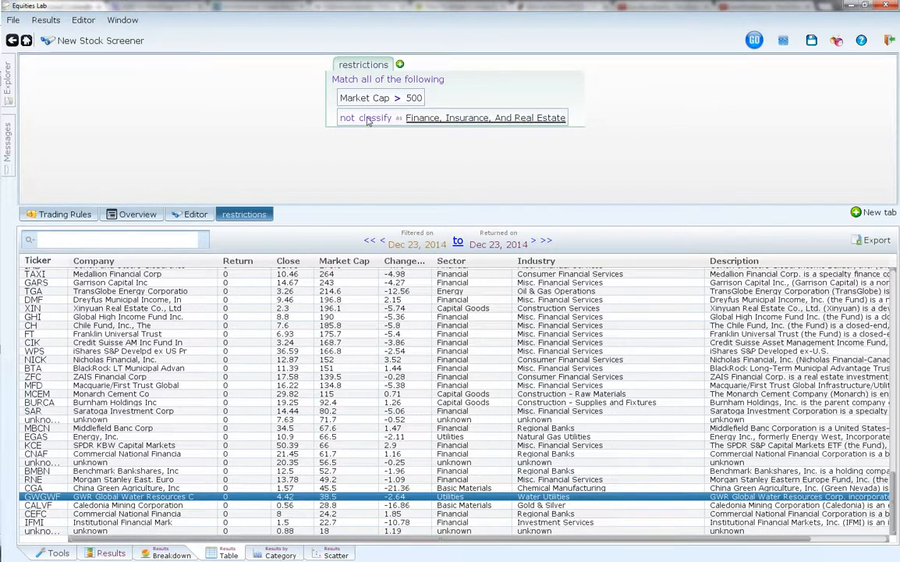
- Add a classify as term for ADR to the restrictions, below the Finance, Insurance, And Real Estate exclusion
click(400, 67)
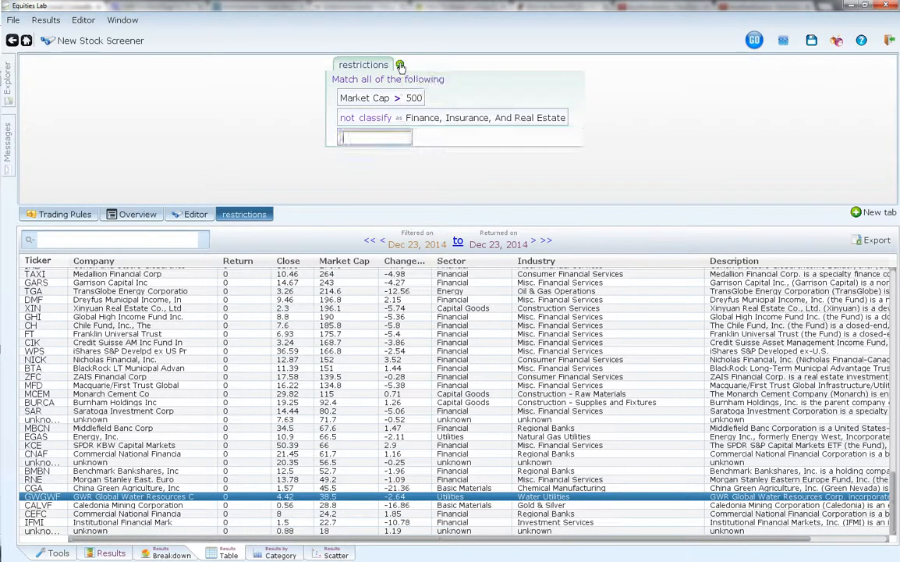
text(class)
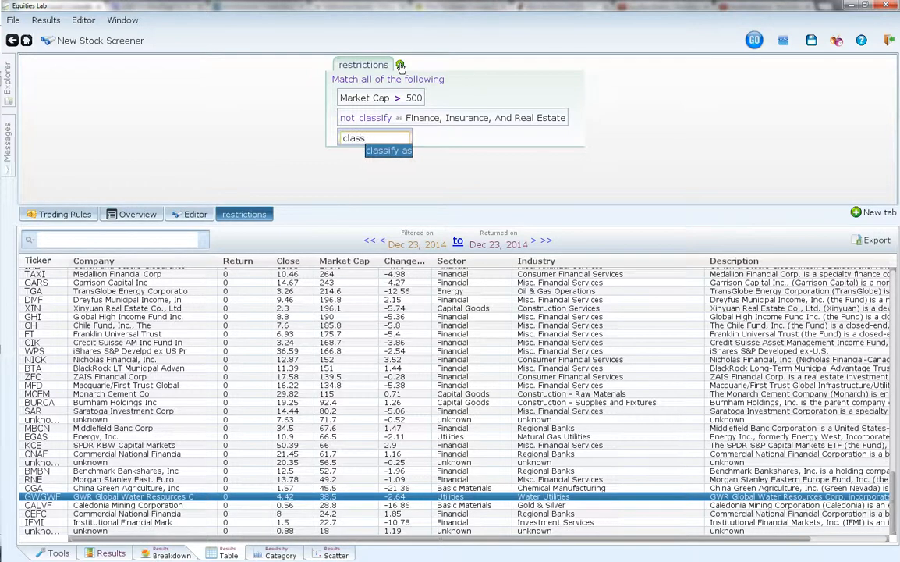
key(Return)
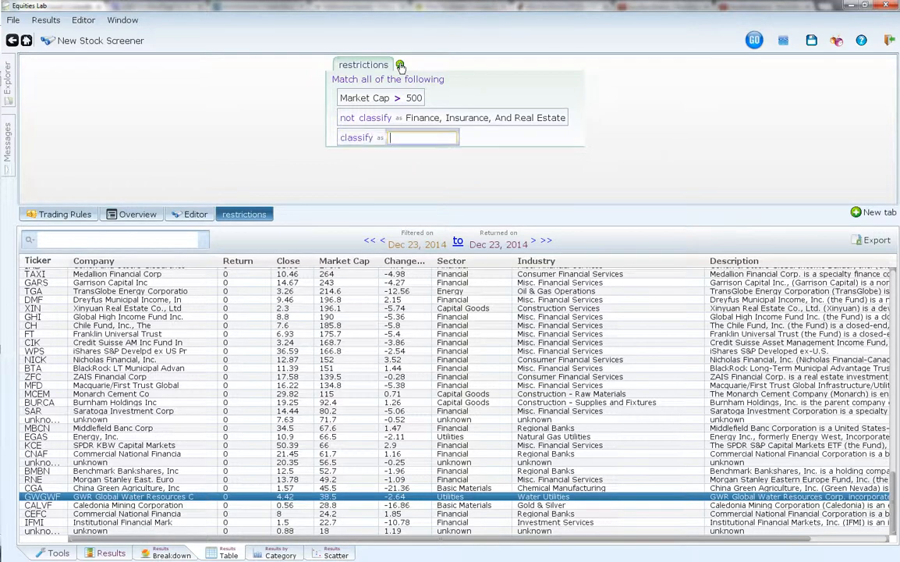
text(ADRs)
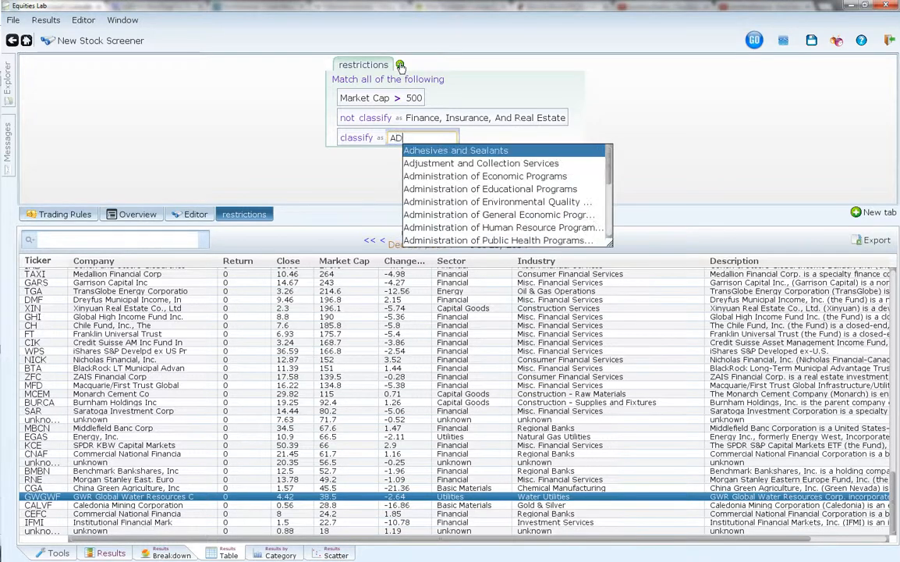
key(BackSpace)
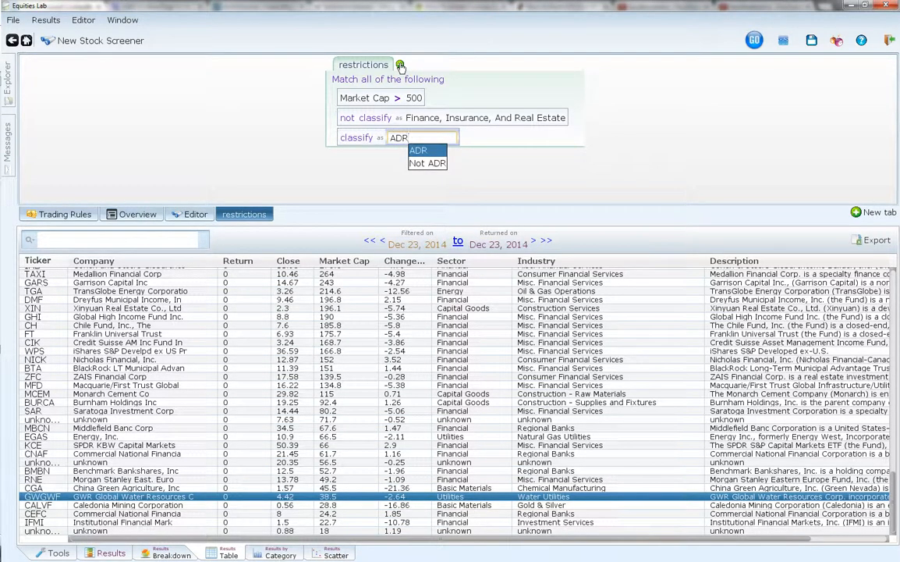
key(Return)
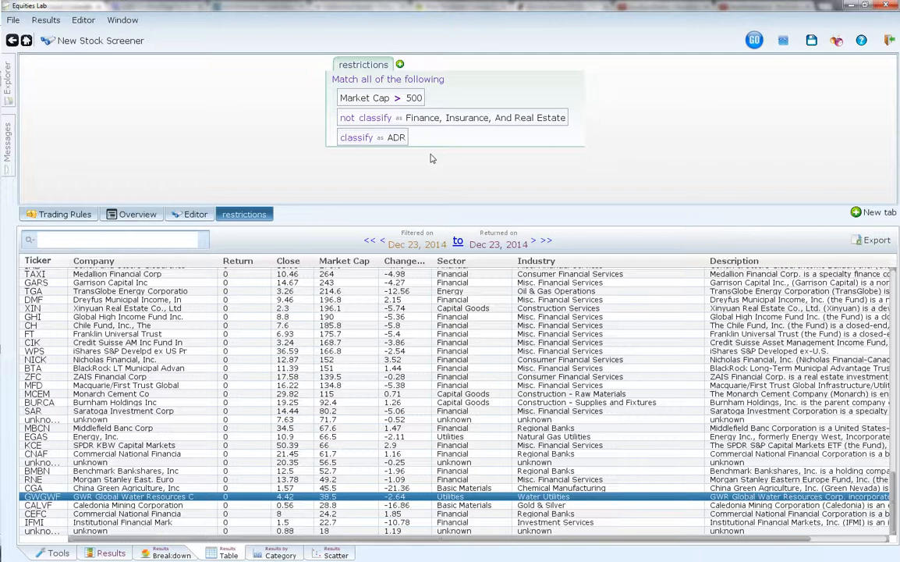
- Negate the ADR classification term with the not operator
right_click(347, 141)
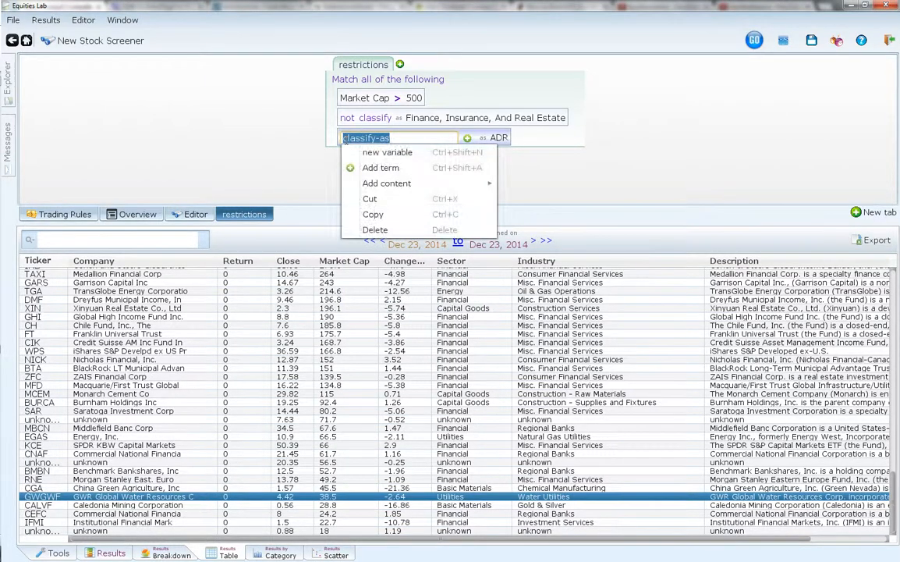
text(not)
key(Return)
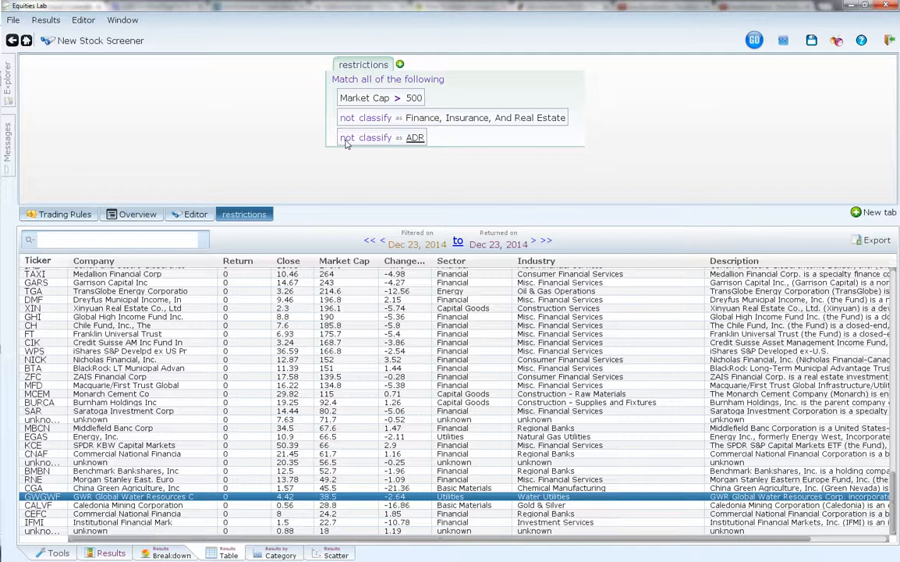
- Add the condition 0 < PE < 20 to the restrictions and compare it with the main screener's conditions
click(399, 66)
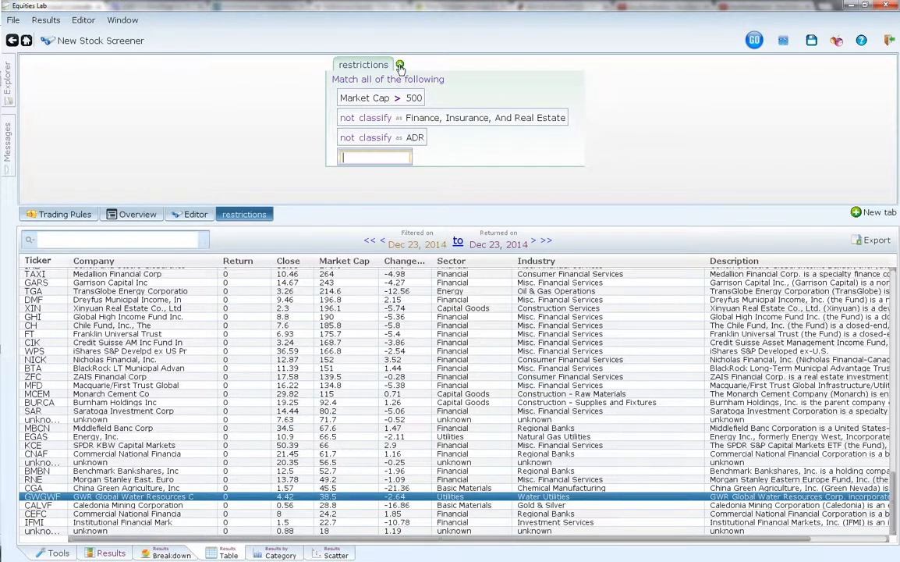
text(0 < pe < 20)
key(Return)
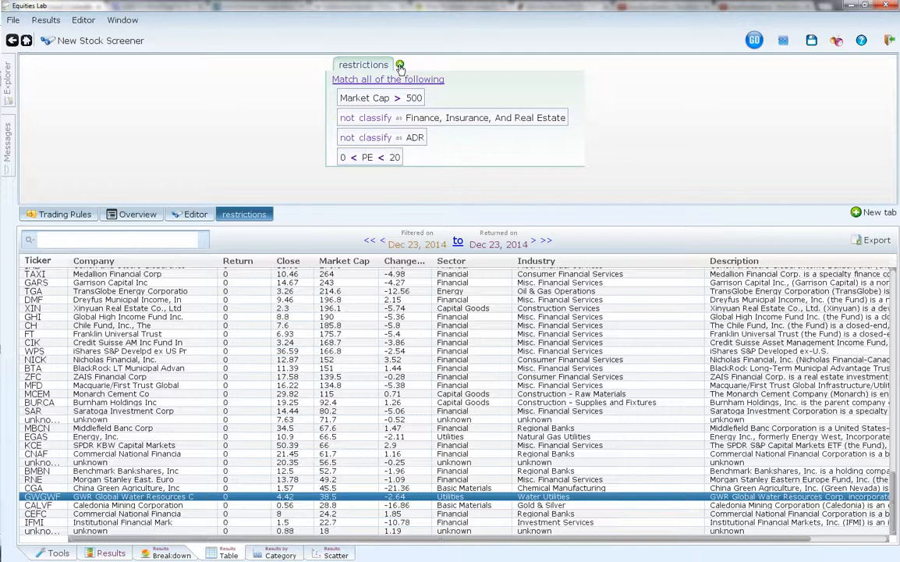
click(193, 215)
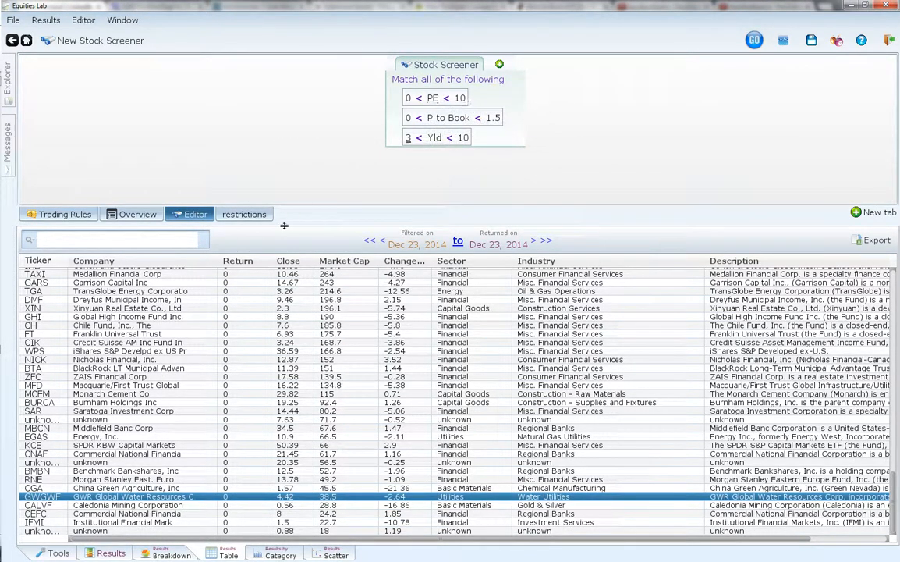
click(234, 213)
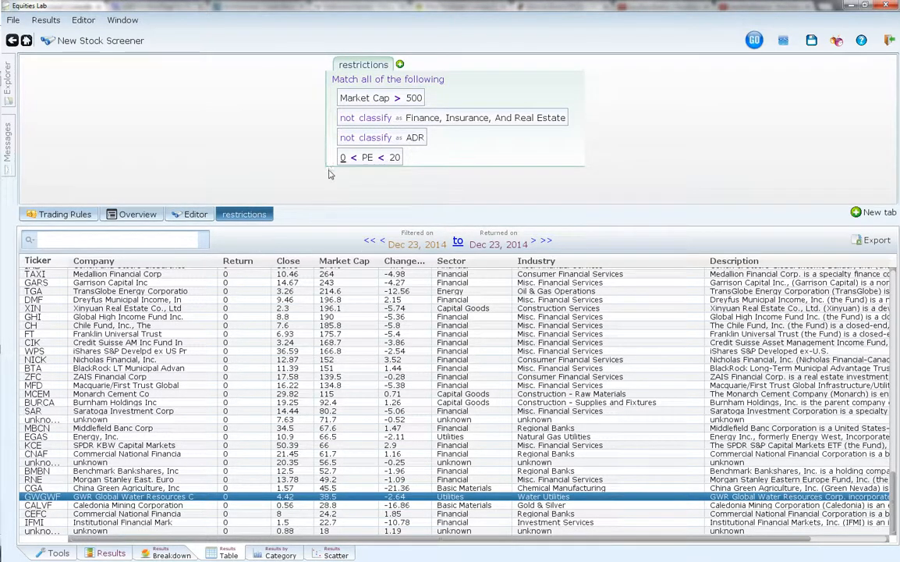
- Add the condition Close > 10 below the PE range in the restrictions
click(399, 64)
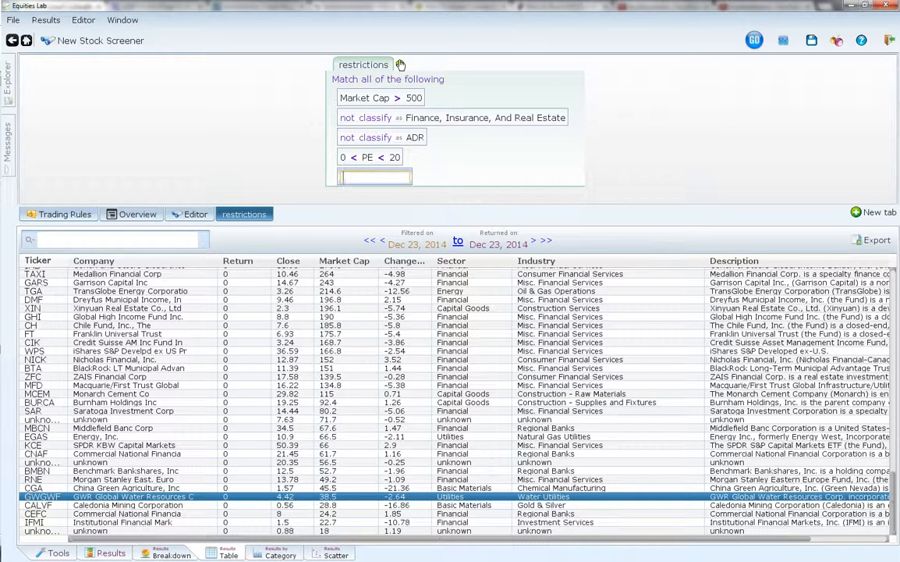
text(close > 10)
key(Return)
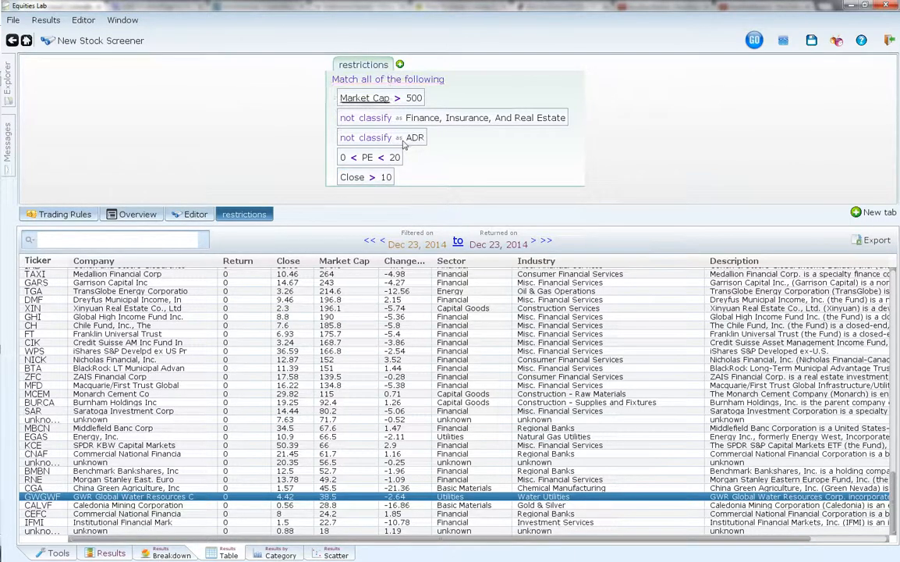
- Enlarge the editing area and add a "min X within n days" restriction term with Volume as its variable
drag(407, 224, 407, 316)
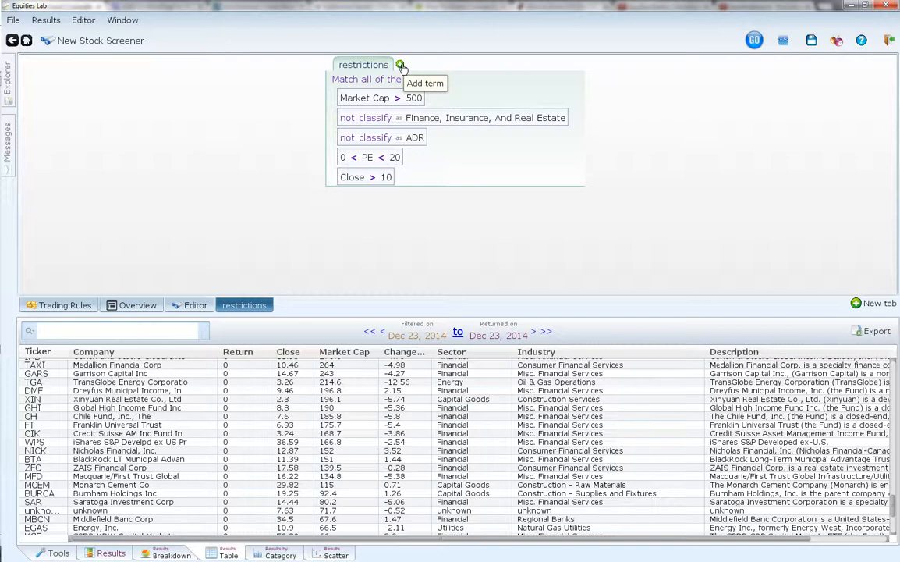
click(400, 66)
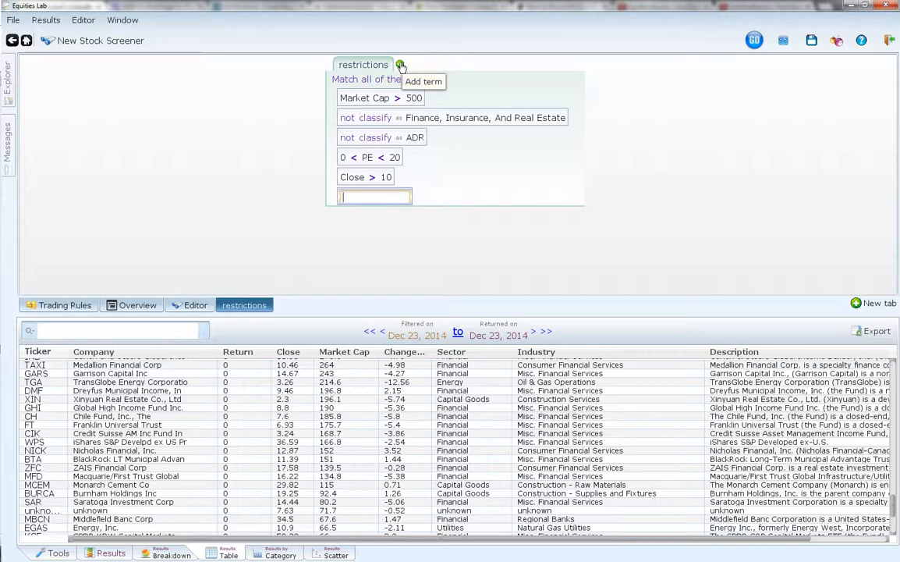
text(min)
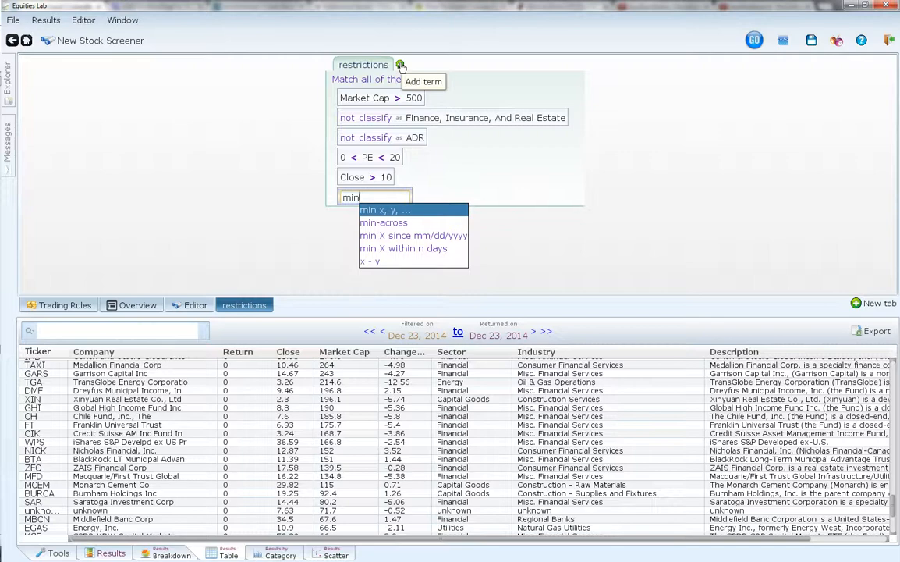
click(408, 249)
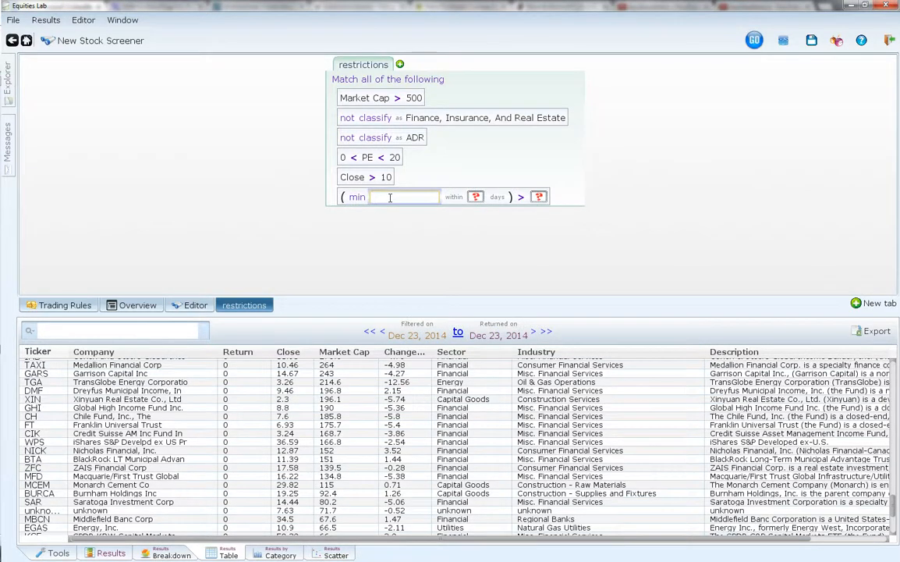
text(volume)
key(Return)
- Multiply Volume by Close inside the min term
right_click(390, 197)
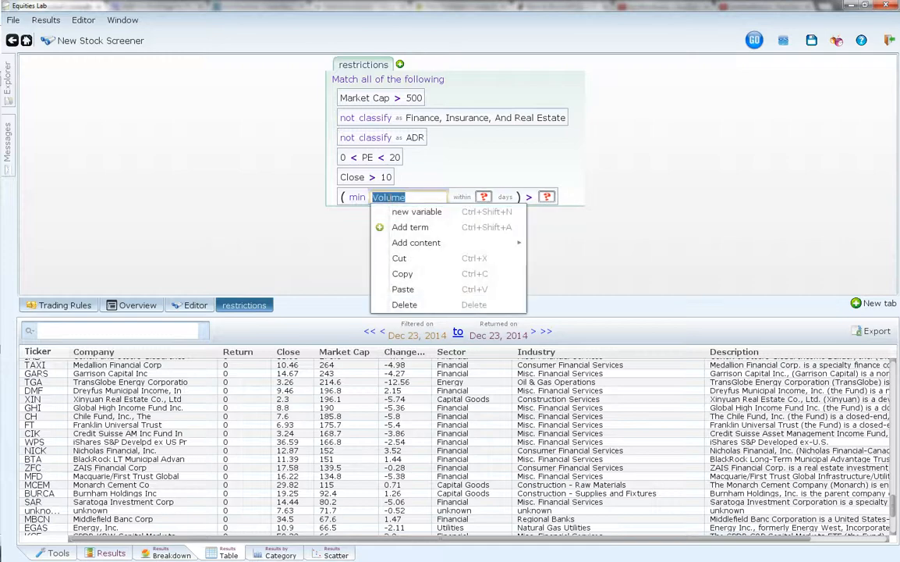
text(*)
key(Return)
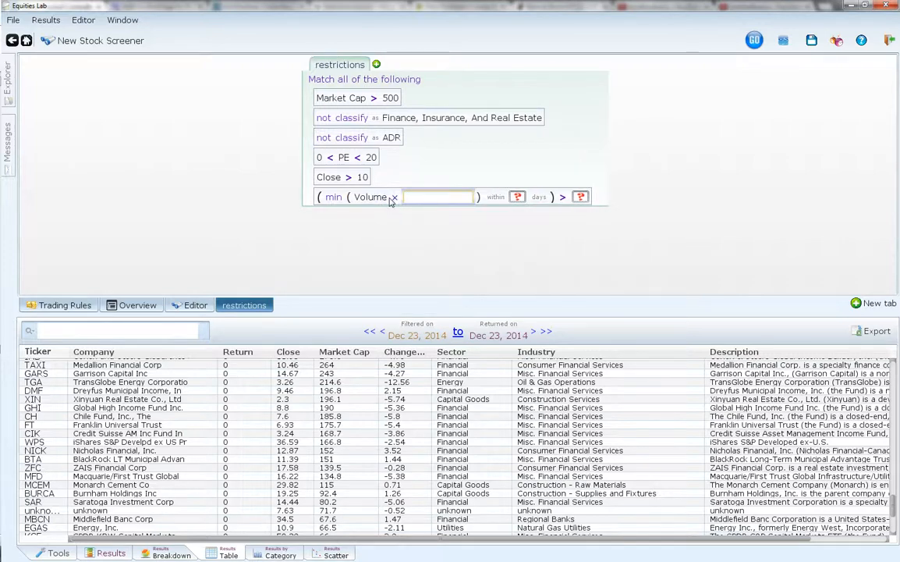
text(close)
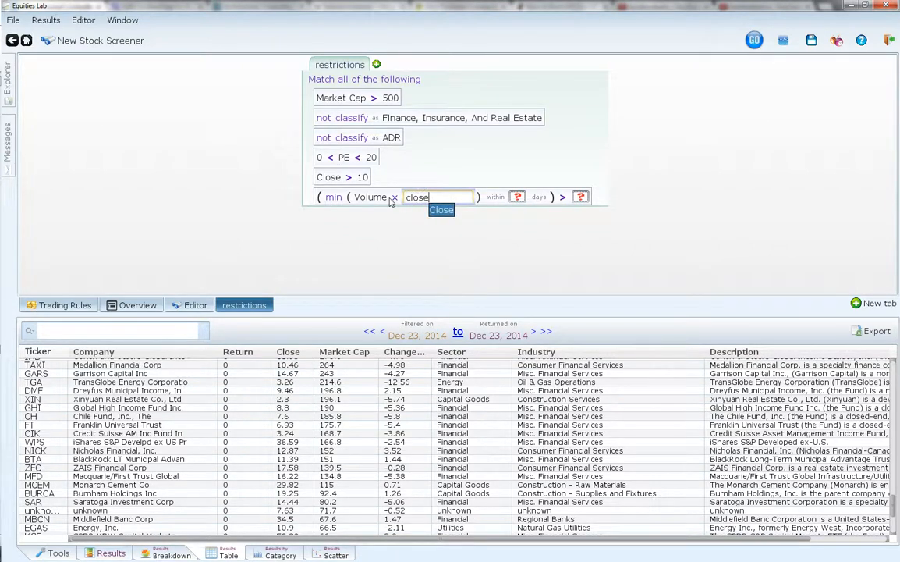
key(Return)
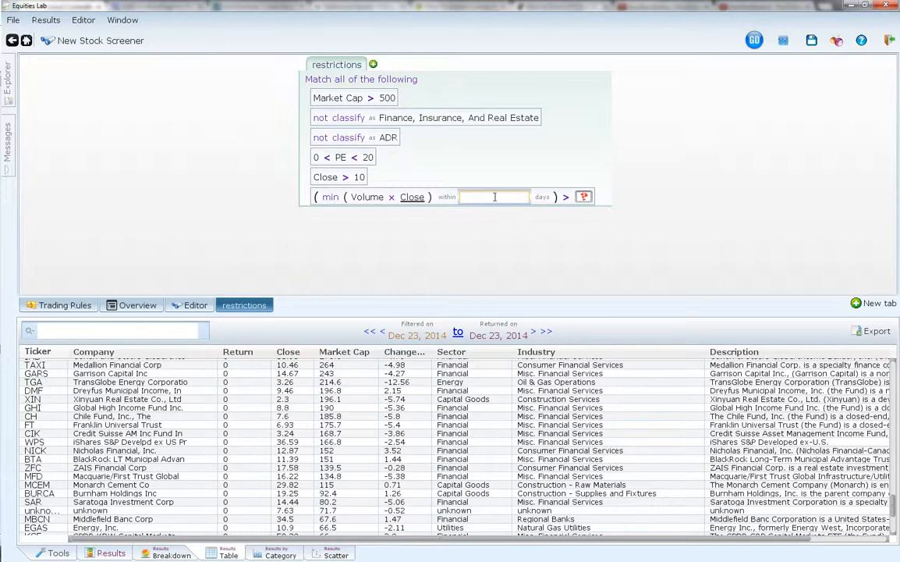
- Set the min term's period to 10 days and its lower limit to 1000000
text(10)
key(Tab)
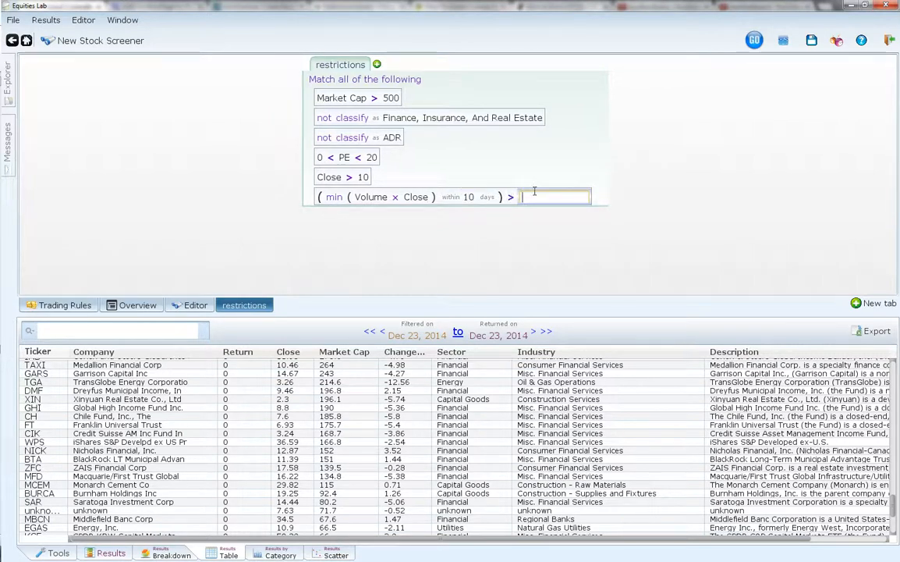
text(1000000)
key(Return)
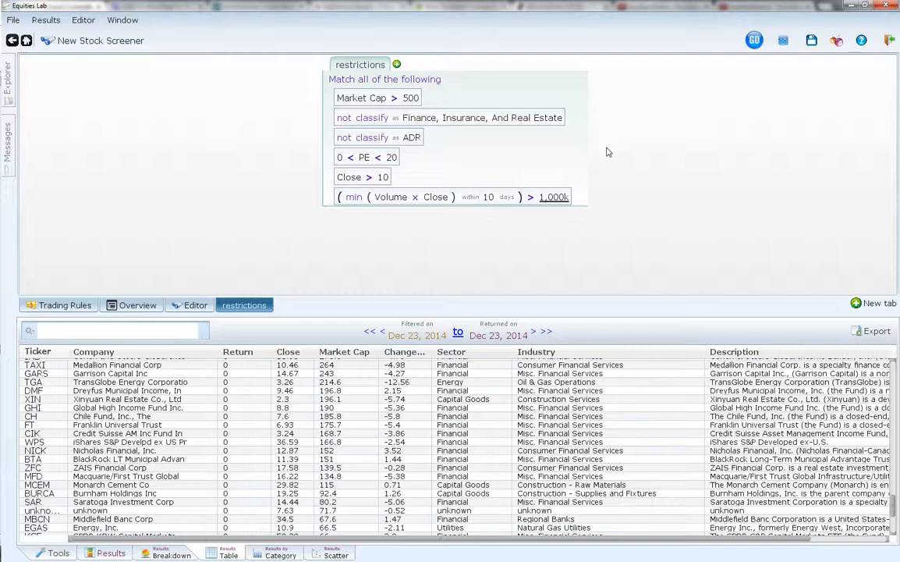
- Add a Float greater-than comparison as a new term below the minimum Volume × Close condition
click(397, 65)
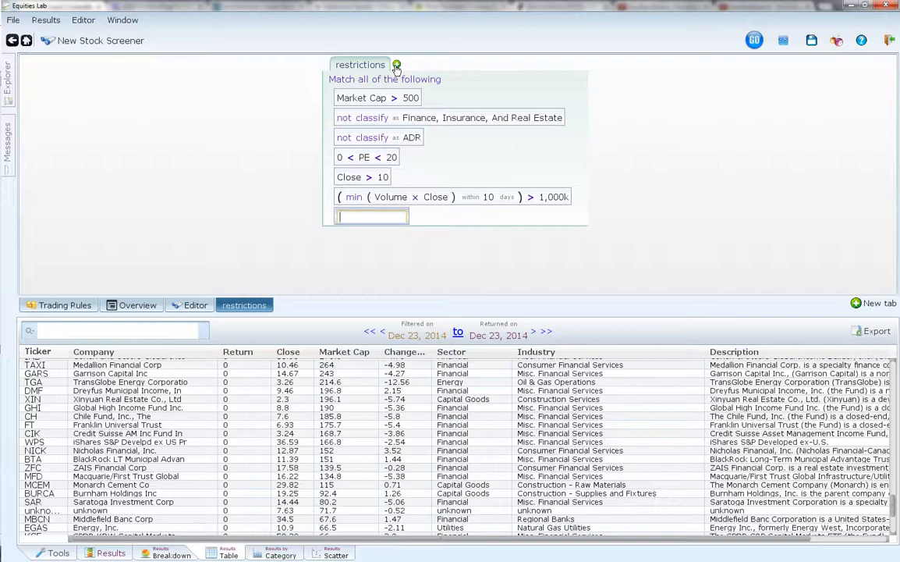
text(F)
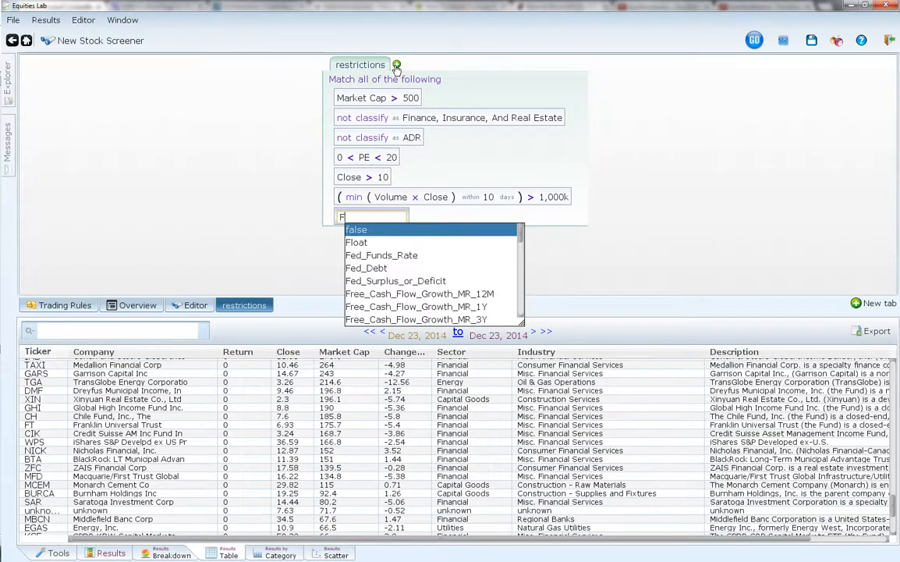
text(loat )
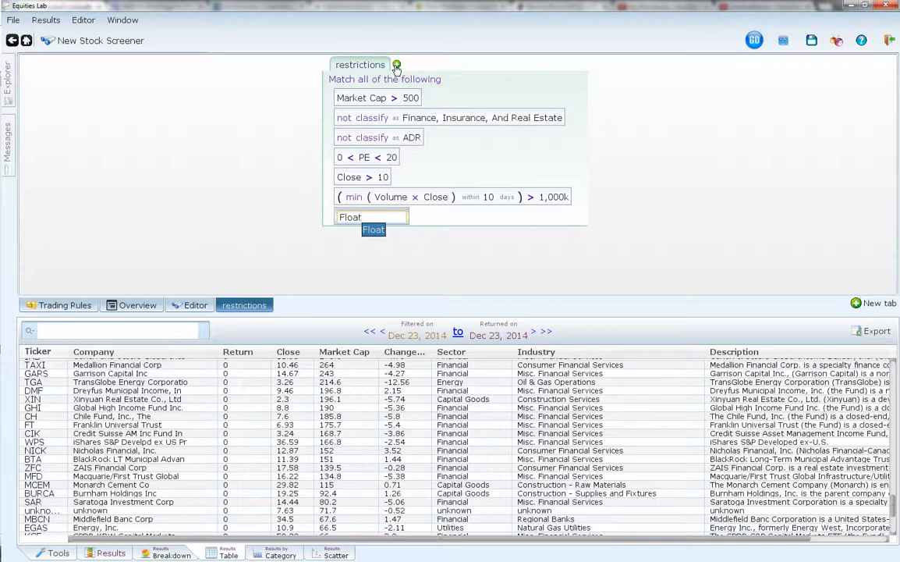
text(>)
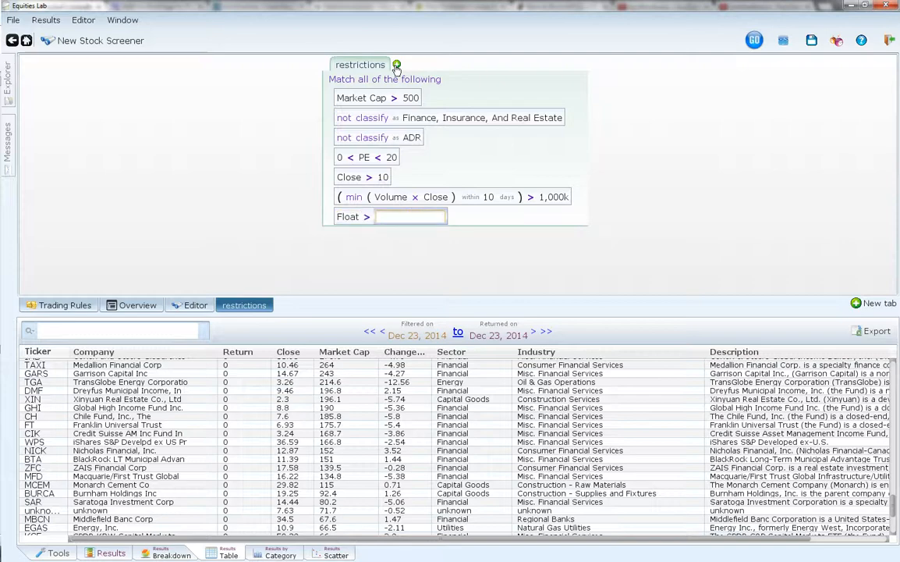
- Divide Float by Shares_1Q in the new greater-than comparison
right_click(343, 219)
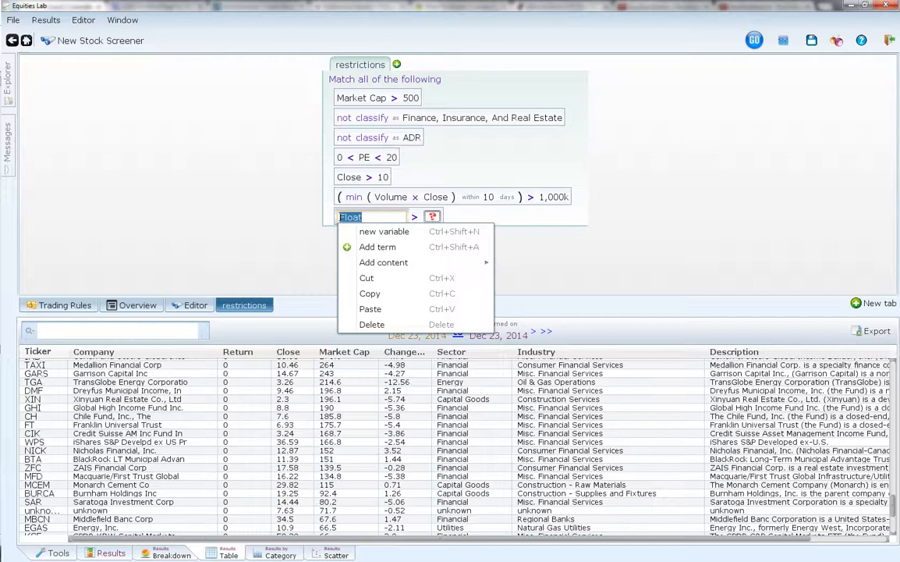
text(/)
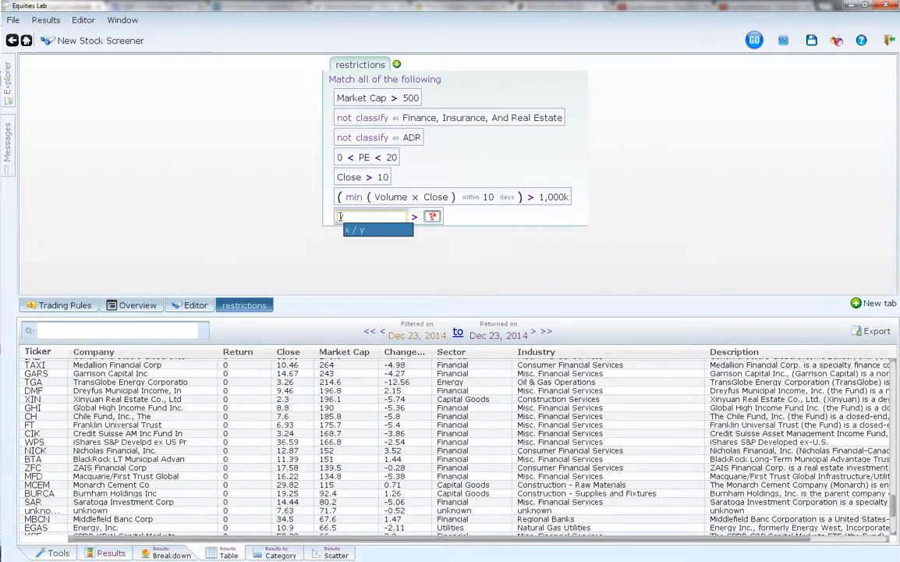
key(Return)
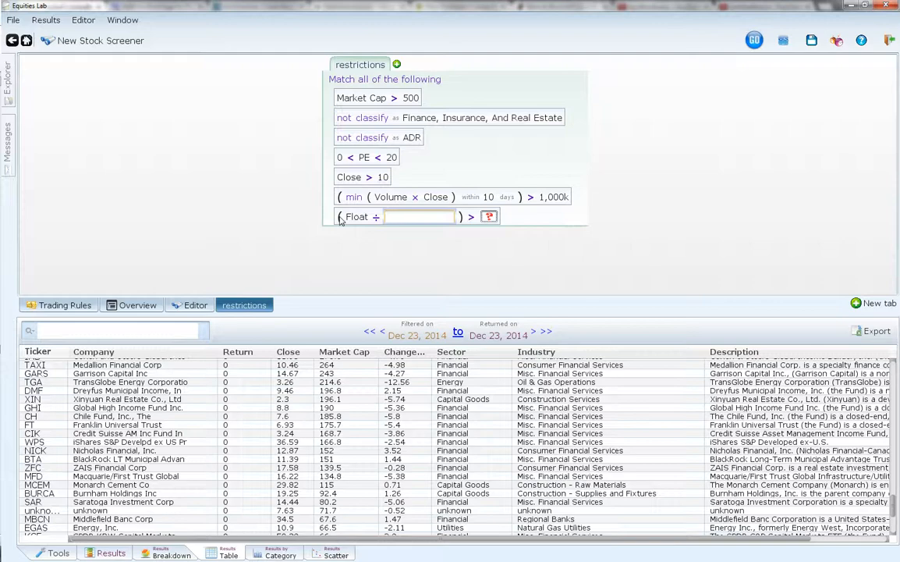
text(sha)
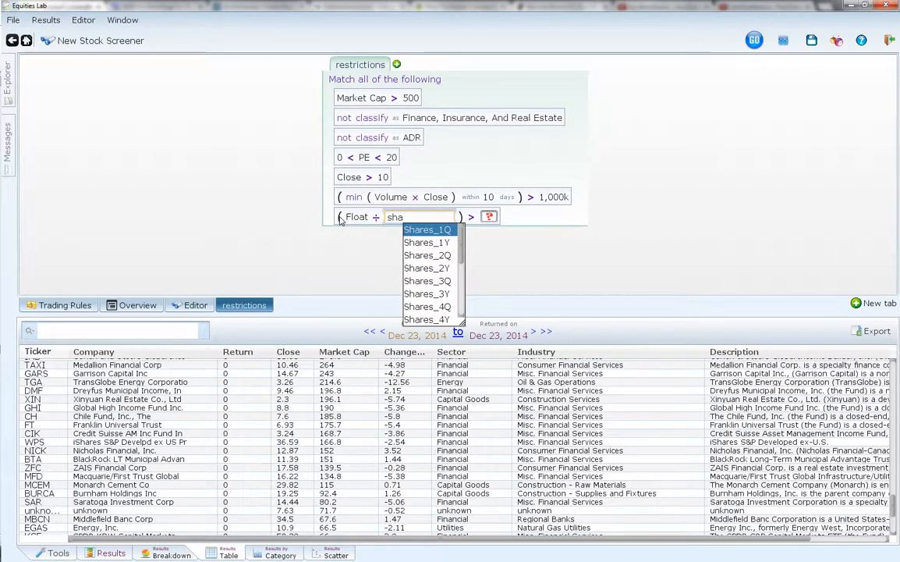
click(449, 231)
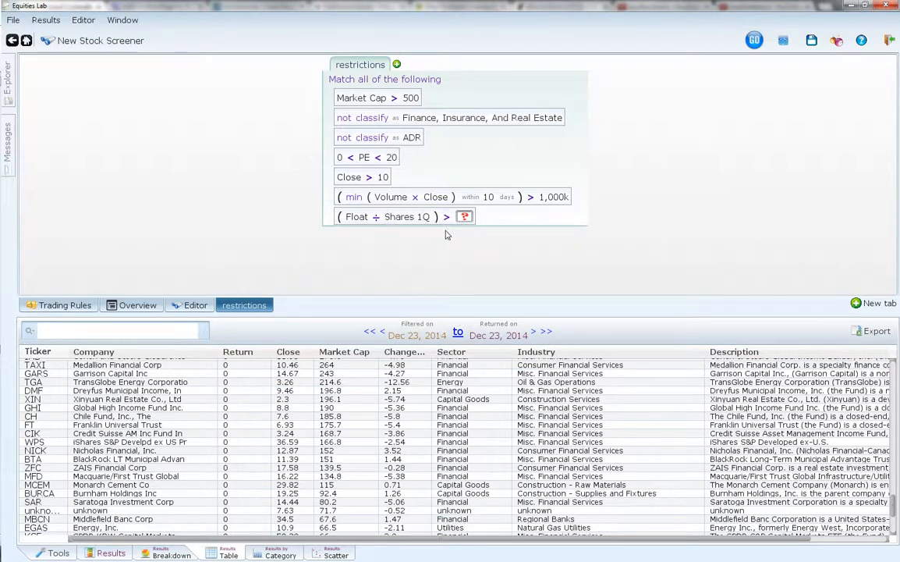
- Set the lower limit of the Float ÷ Shares 1Q ratio to .5
click(464, 216)
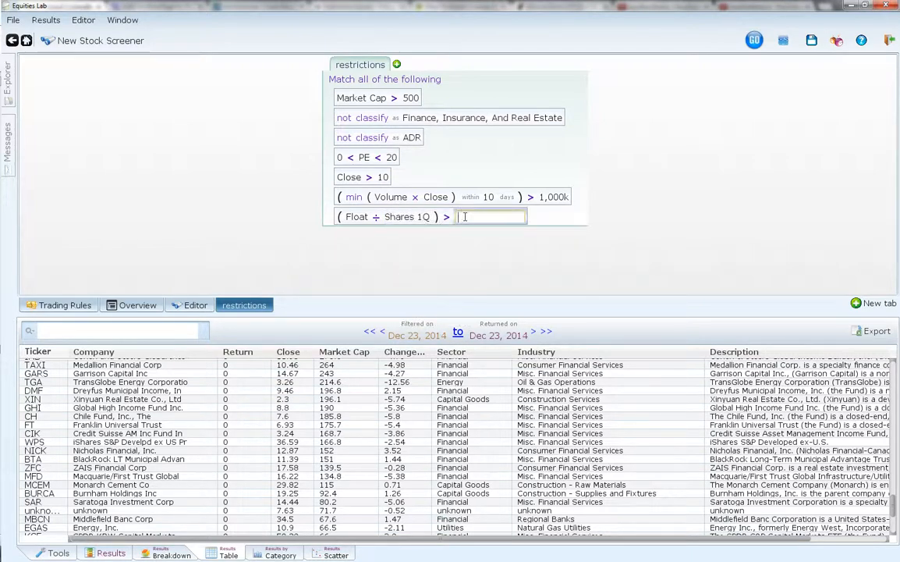
text(.5)
key(Return)
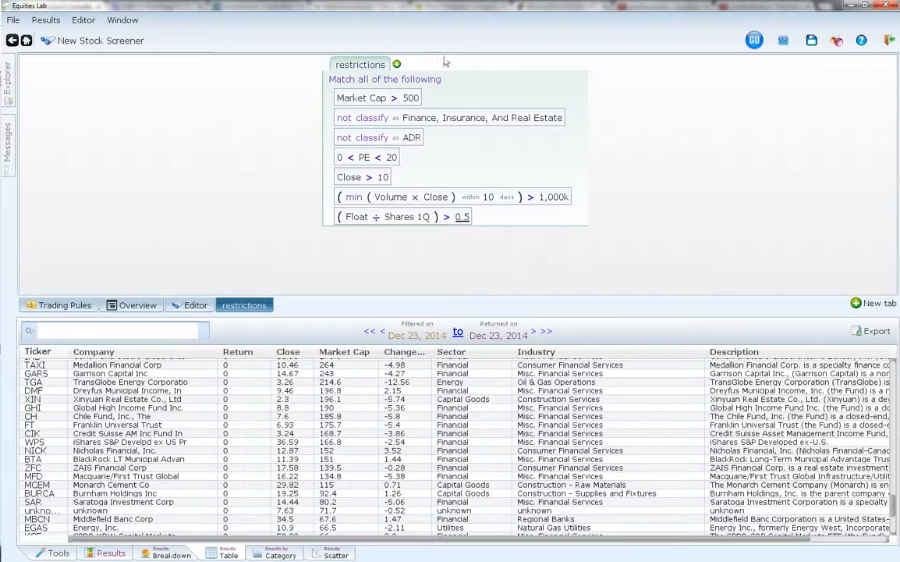
- Add a Yld < 100 condition at the end of the restrictions
click(397, 65)
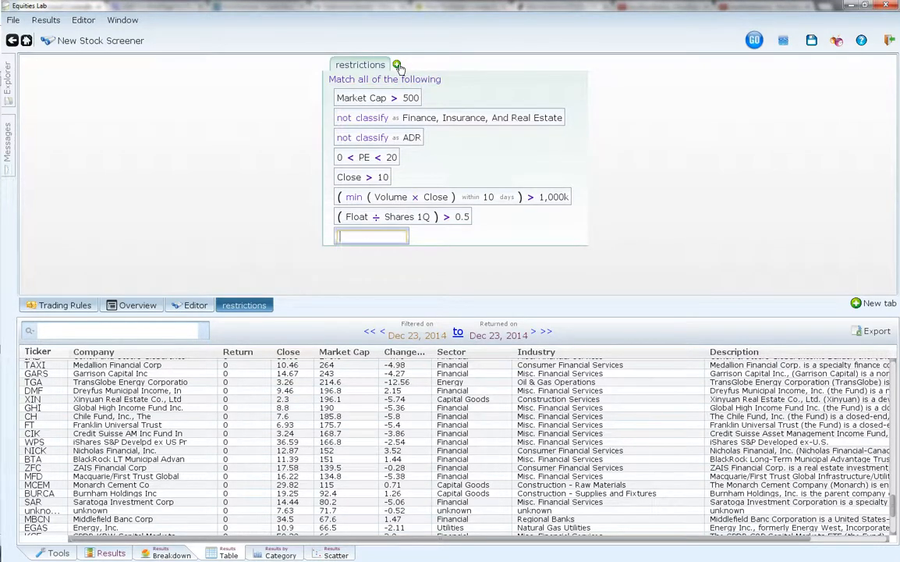
text(yld < 100)
key(Return)
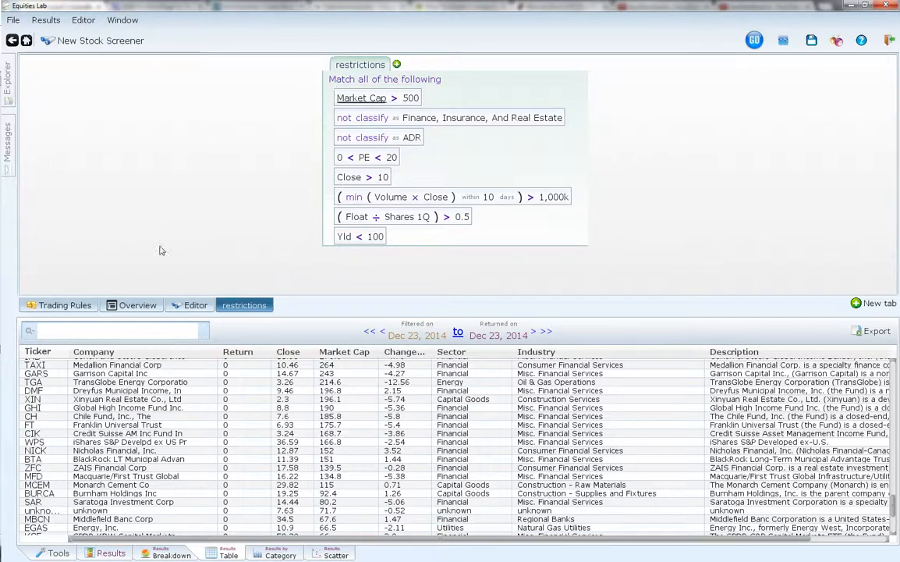
- Add the restrictions formula as a new condition below 3 < Yld < 10 in the main Stock Screener
click(193, 305)
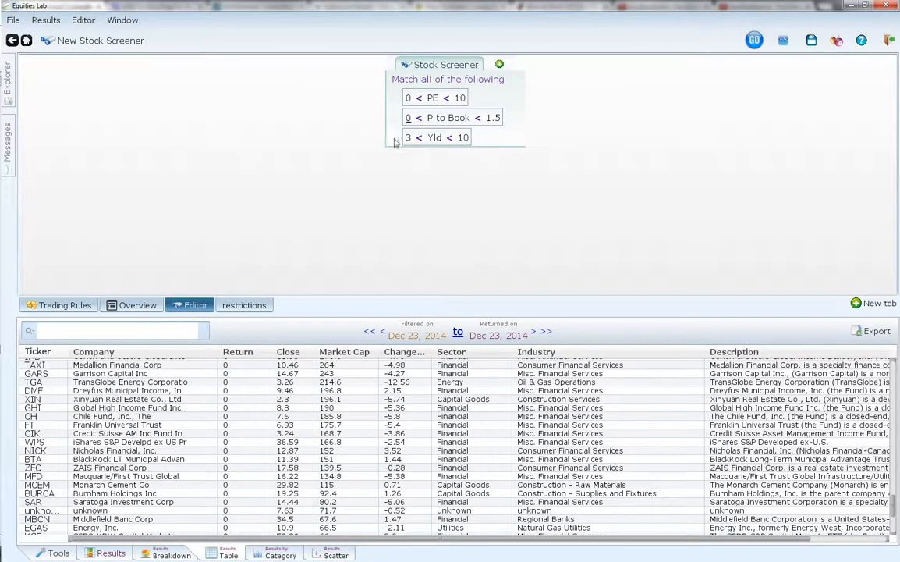
click(244, 305)
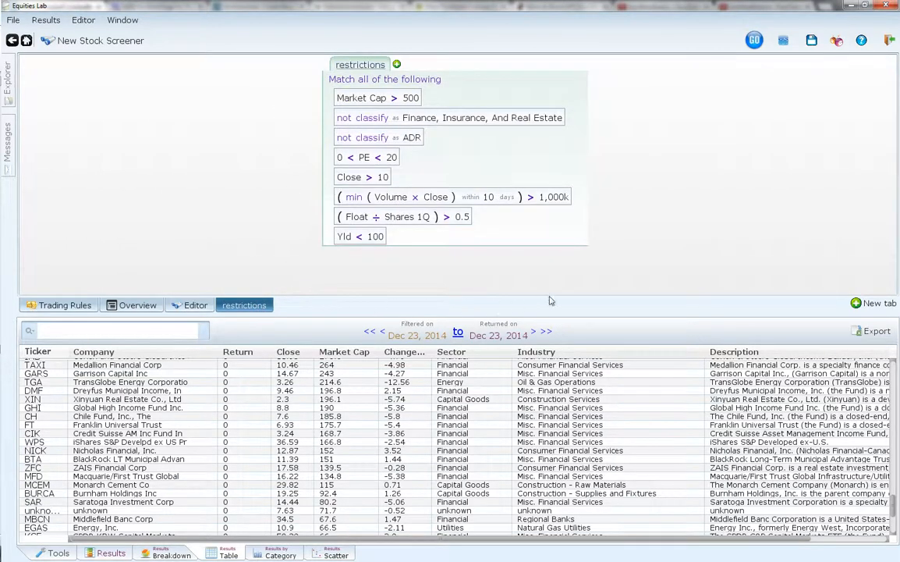
click(191, 305)
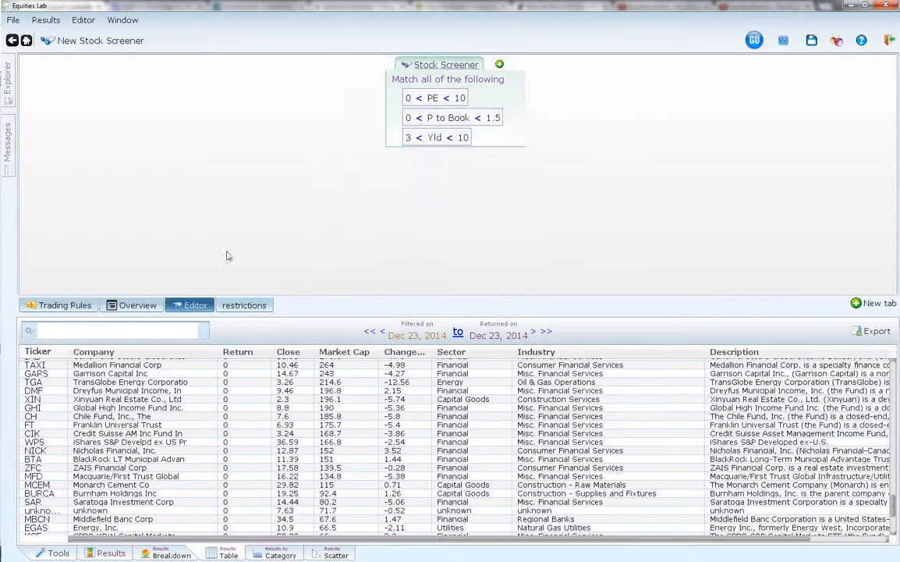
click(499, 65)
text(restr)
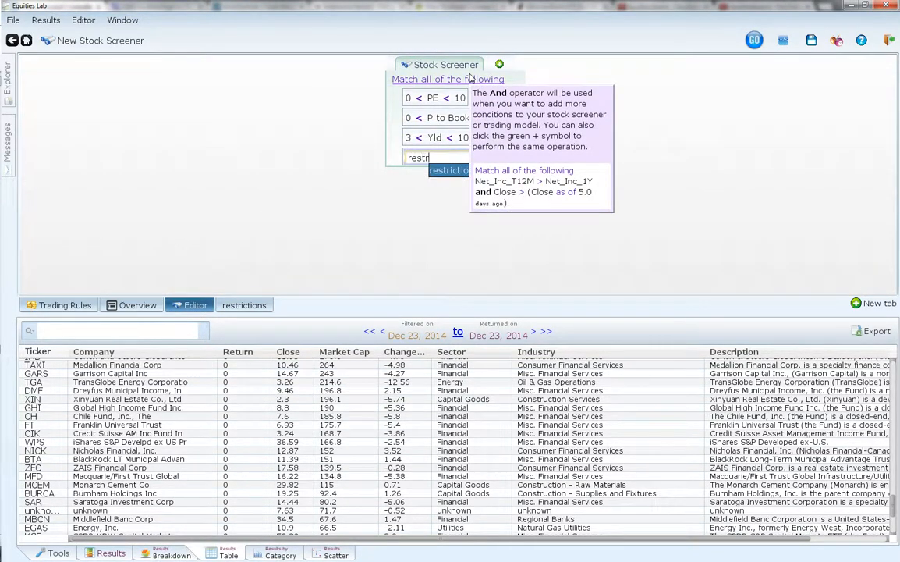
key(Return)
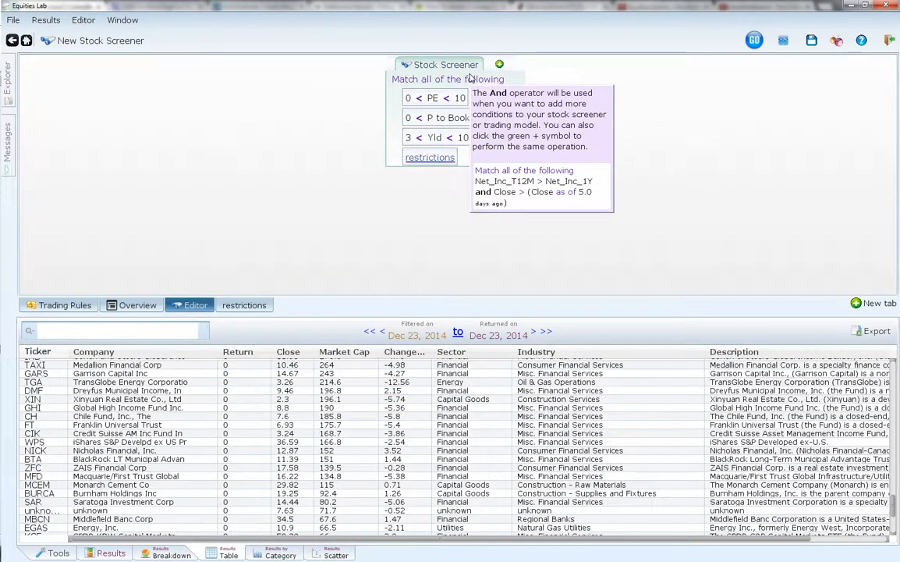
- Run the screener with the restrictions applied and backtest it
click(749, 40)
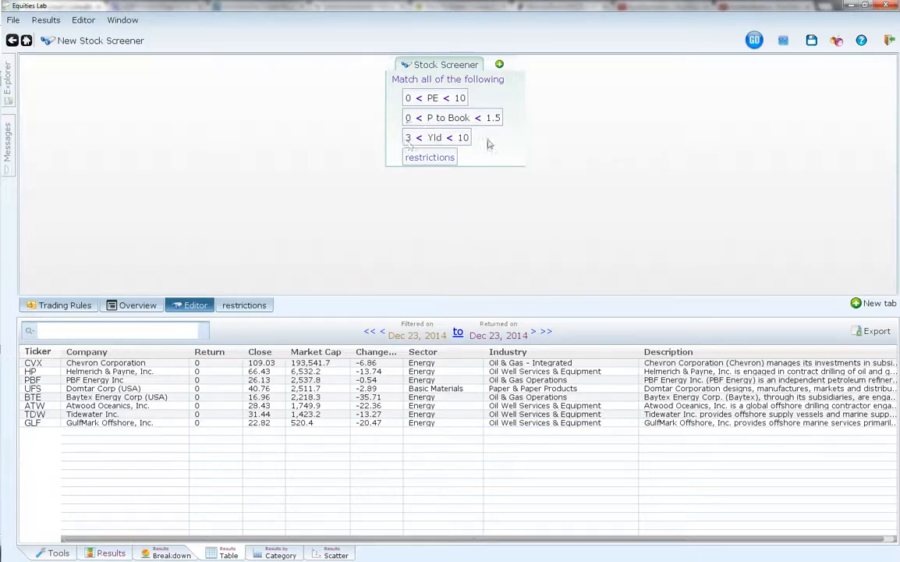
mouse_move(476, 118)
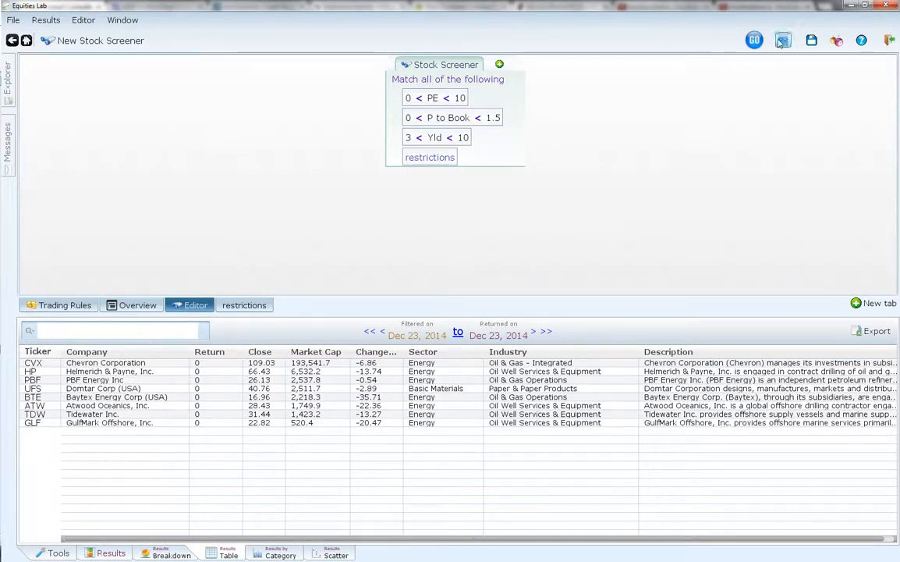
click(783, 43)
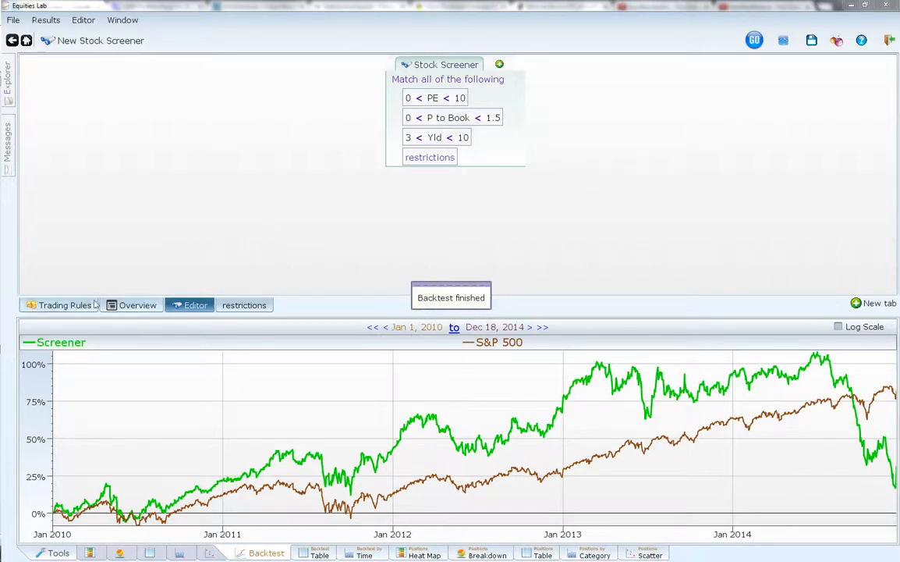
- Set the trading rules to Rebalance Quarterly and the backtest interval to 10 years
click(61, 305)
click(477, 239)
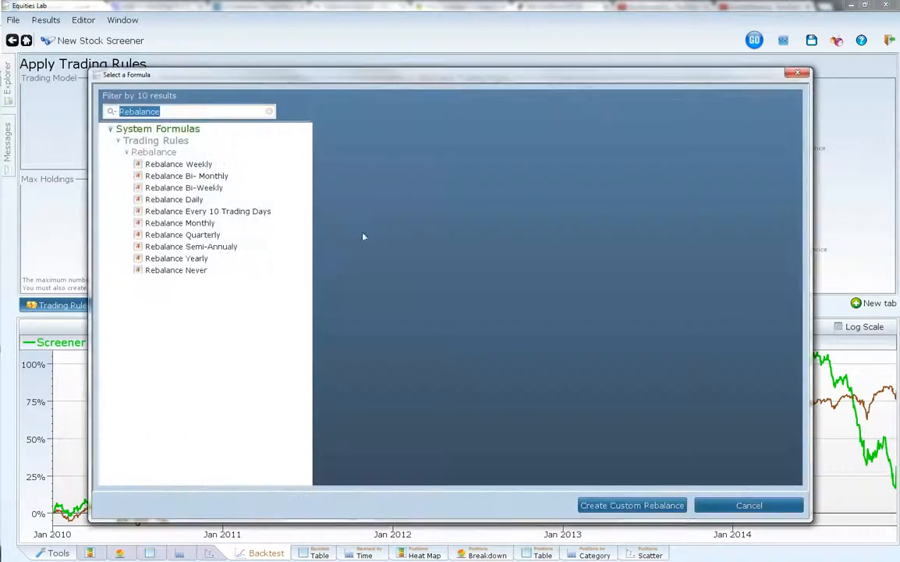
click(195, 234)
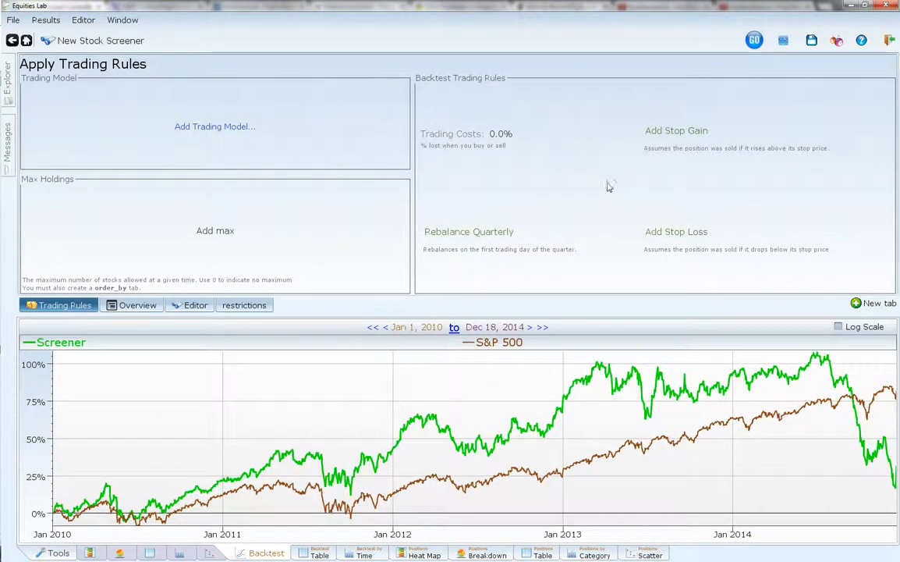
click(426, 329)
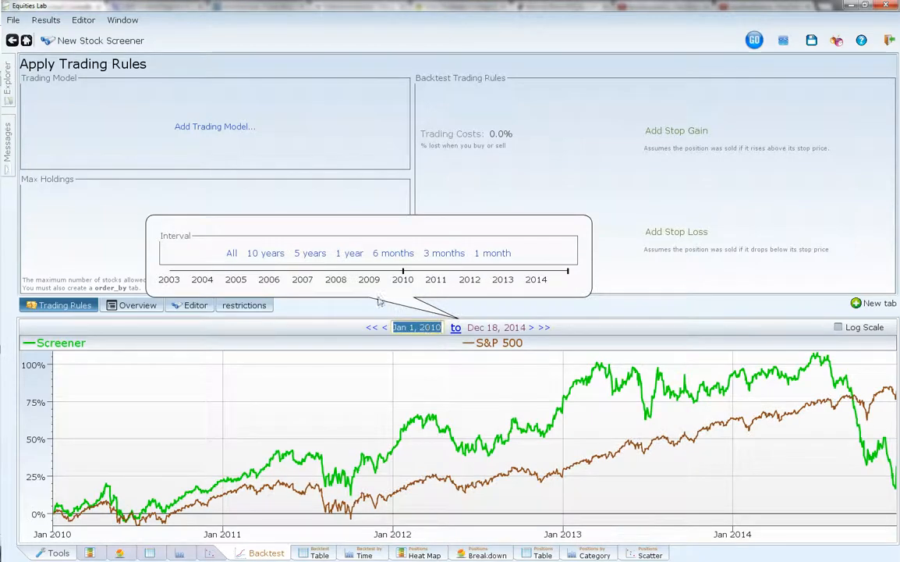
click(266, 254)
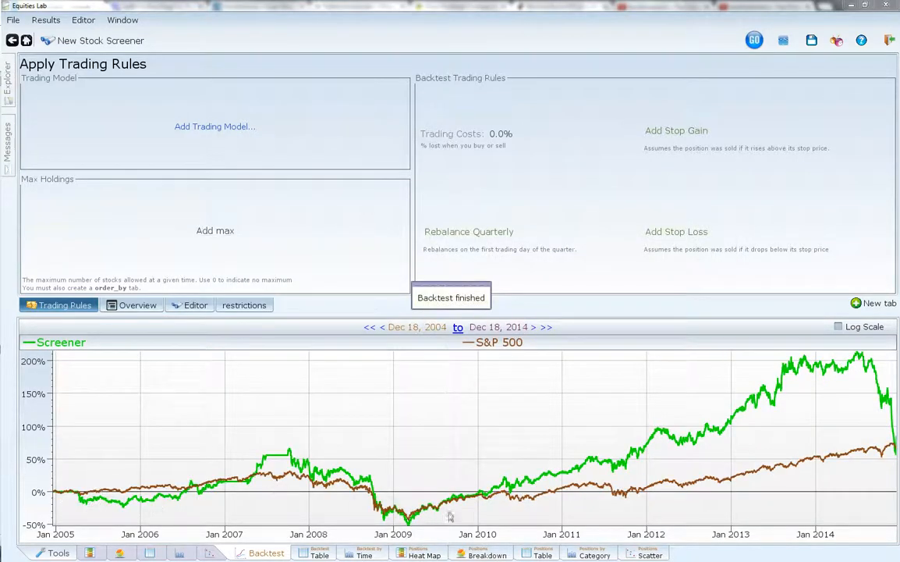
- Inspect the Screener line's returns at several points in November and December 2014 on the backtest chart
click(858, 360)
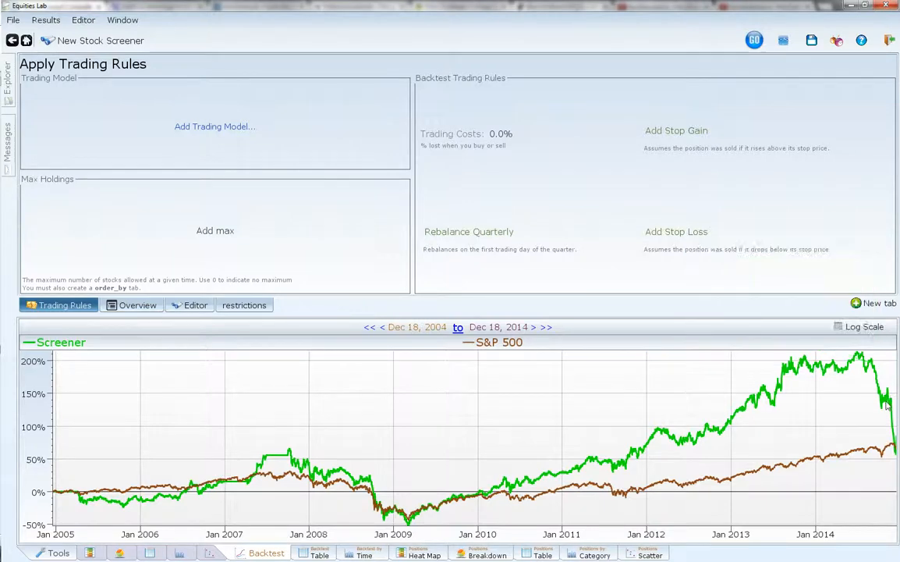
click(895, 451)
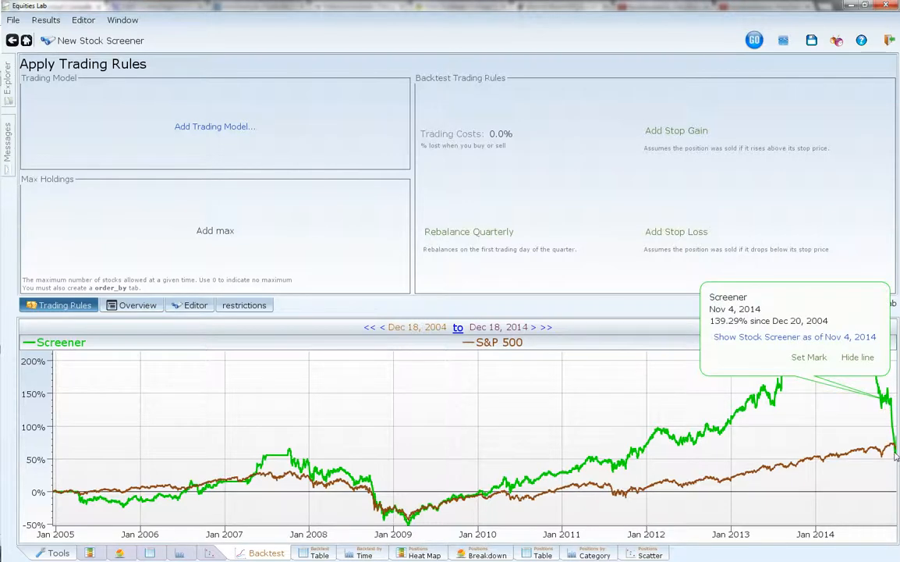
click(893, 452)
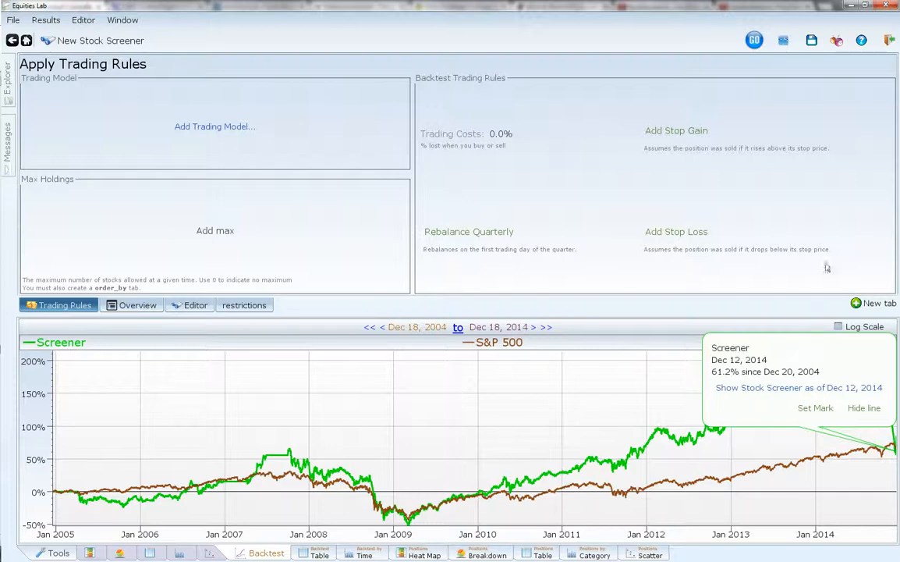
click(889, 401)
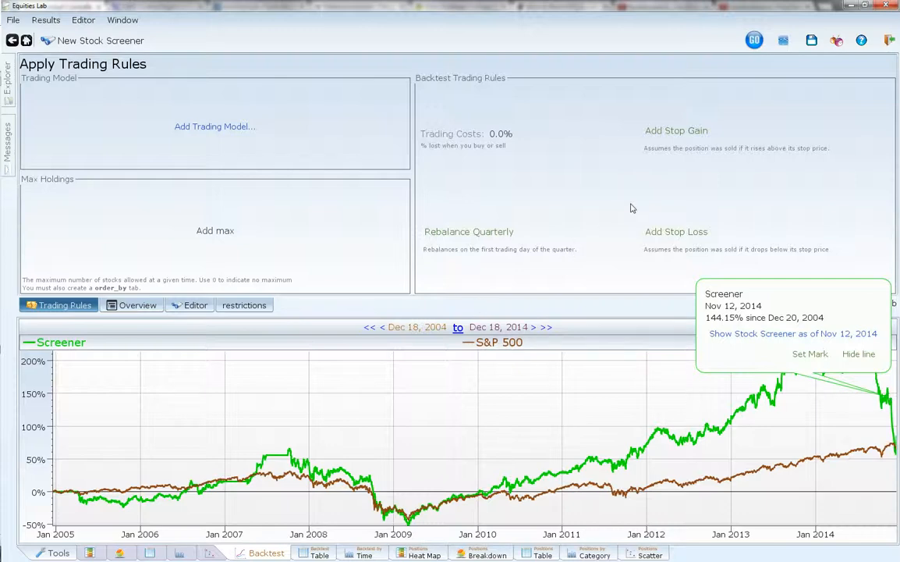
click(606, 202)
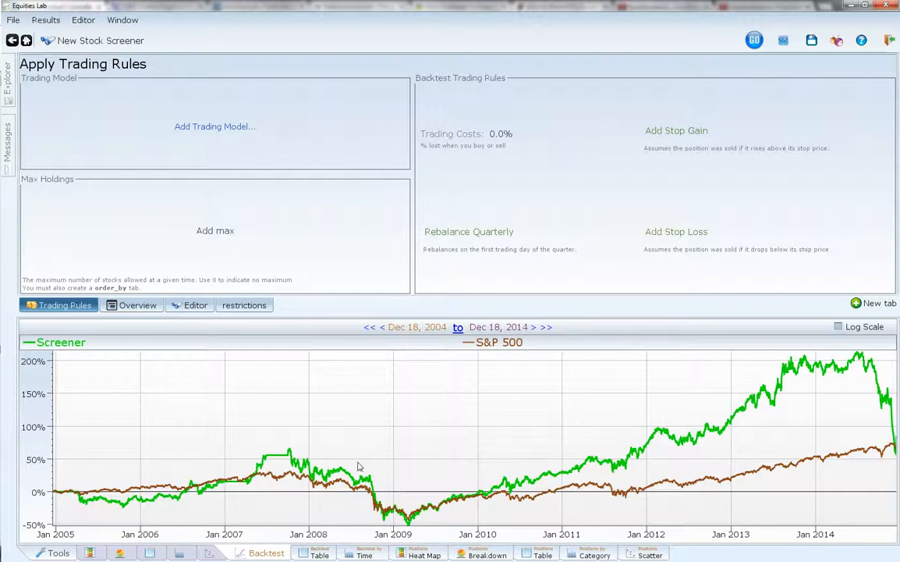
- Create a new formula tab named "plot numofholdings"
click(852, 305)
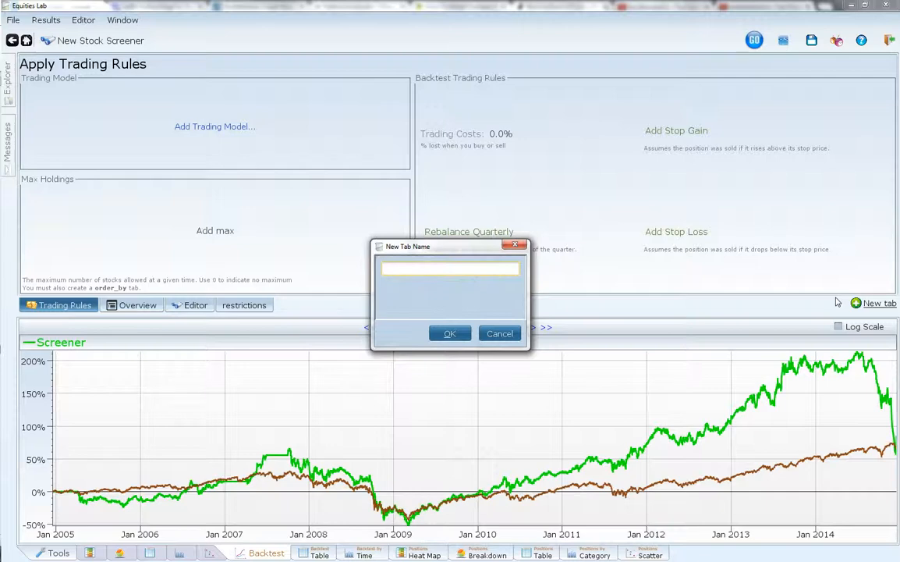
text(plo)
text(s)
key(Return)
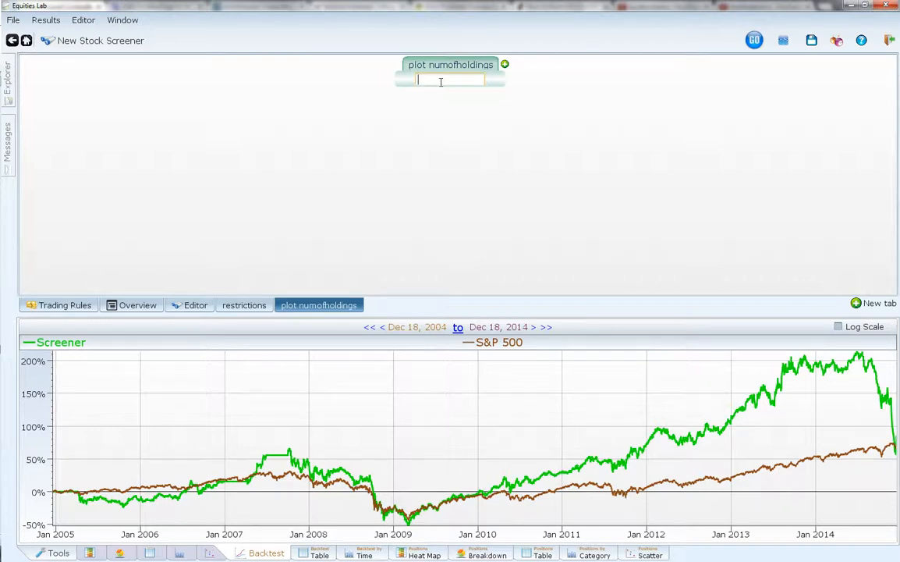
- Define plot numofholdings as NumHeld and rerun the backtest
text(nu)
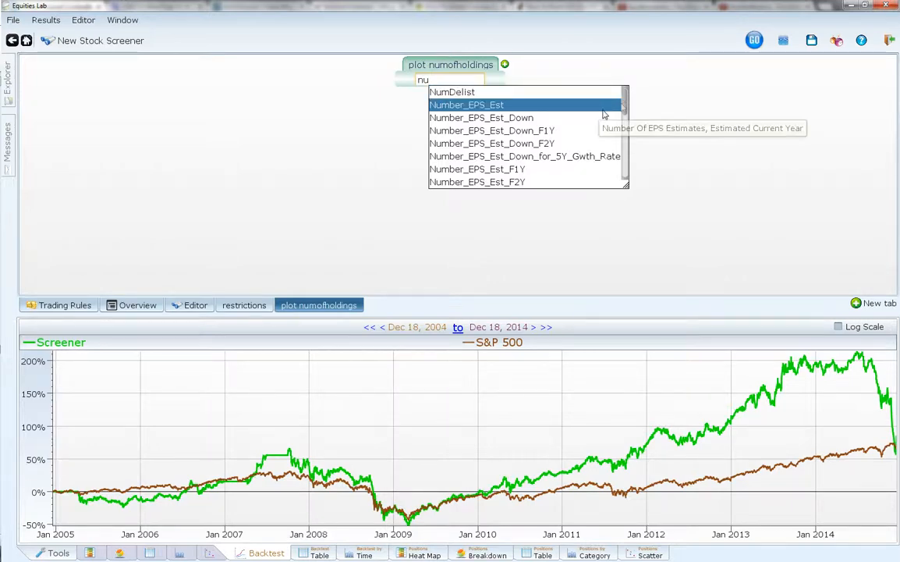
drag(626, 104, 628, 154)
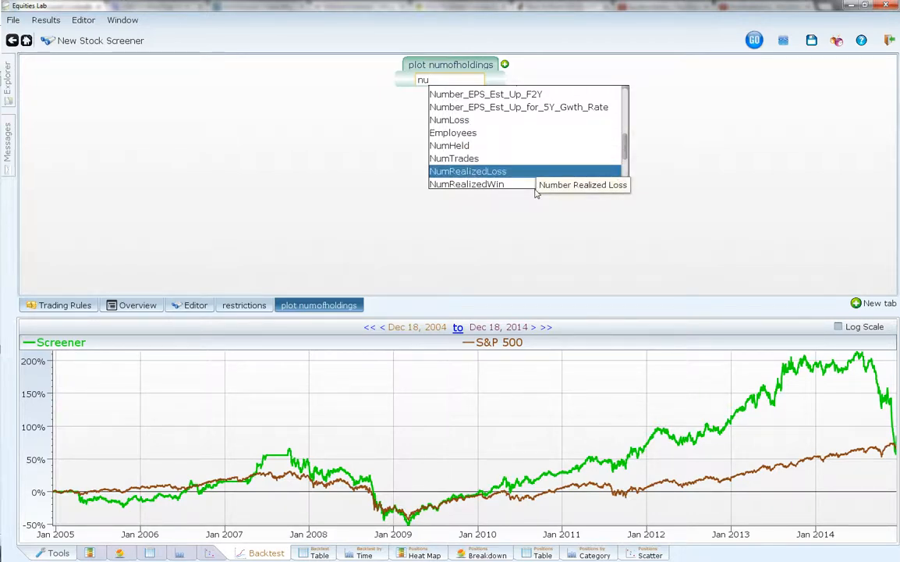
scroll(628, 159, down, 2)
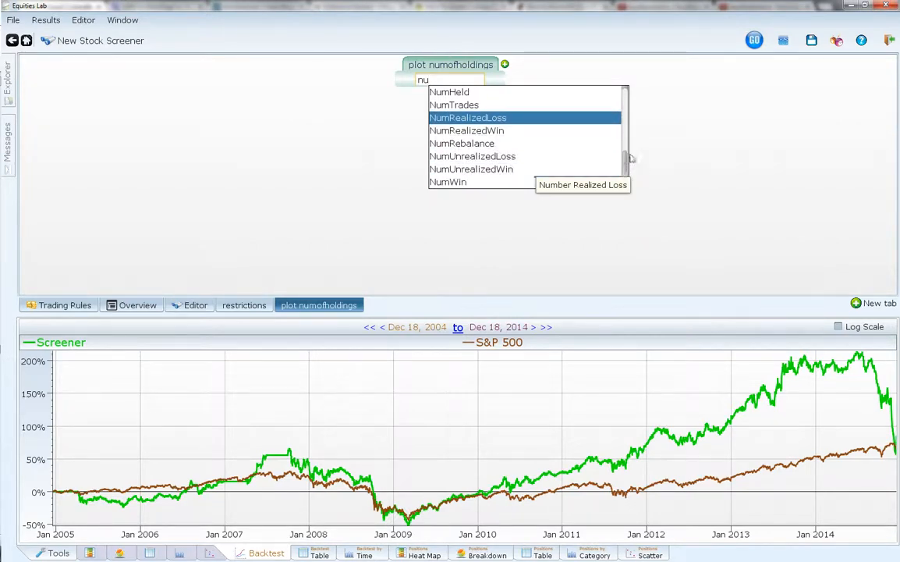
drag(631, 159, 638, 95)
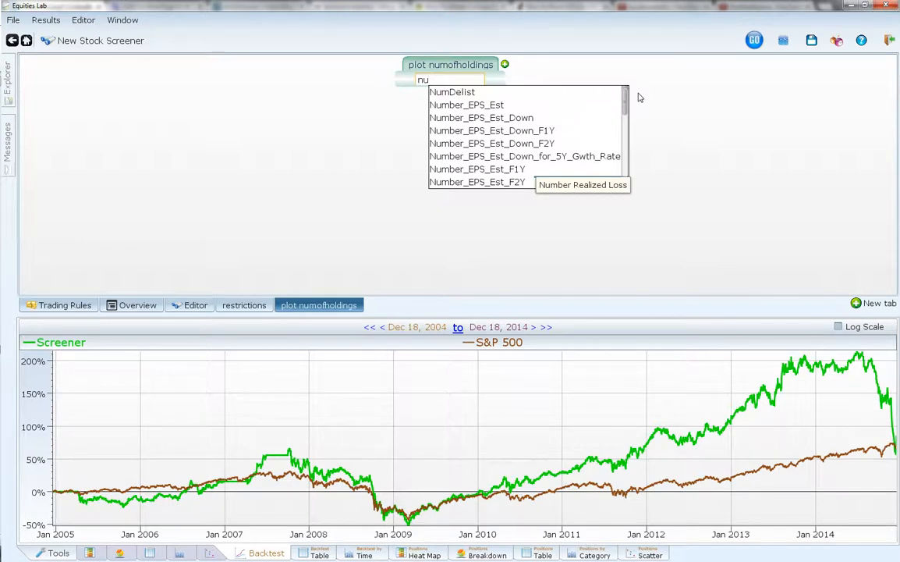
drag(638, 97, 633, 146)
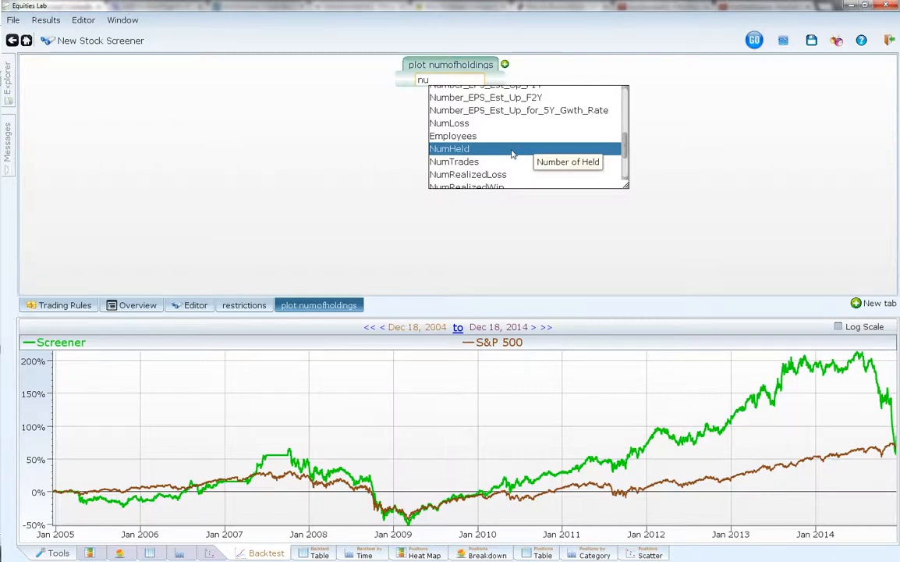
click(511, 154)
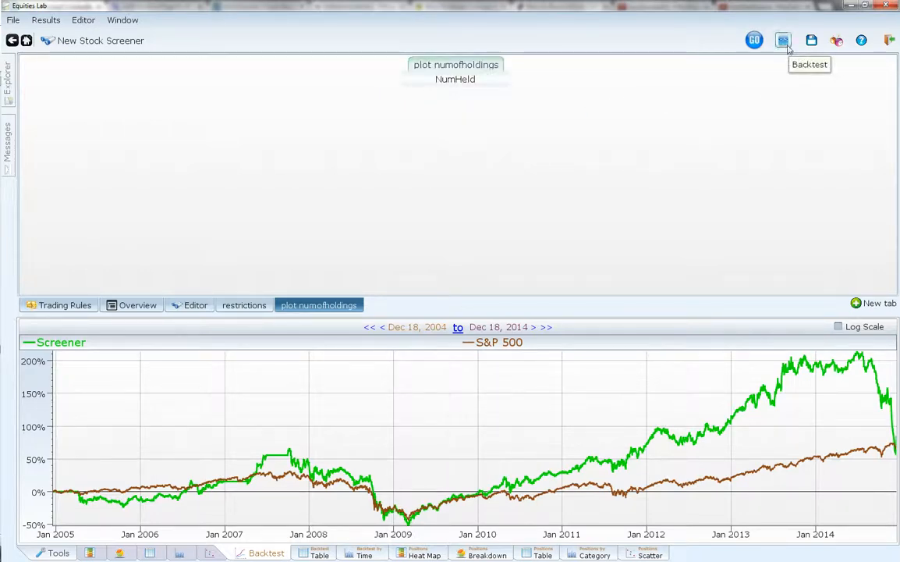
click(783, 41)
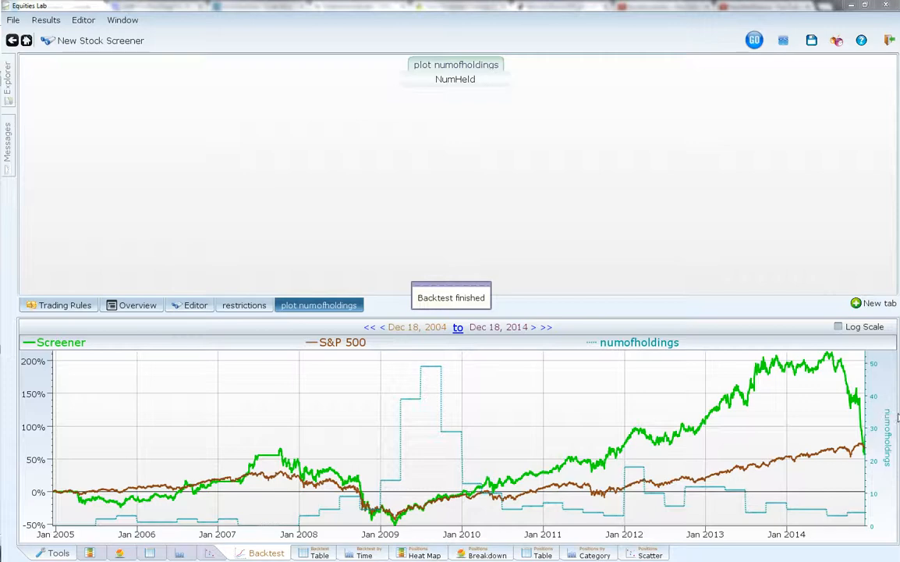
- Check the numofholdings line's values in August 2014, July 2013 and July 2009 on the chart
mouse_move(859, 520)
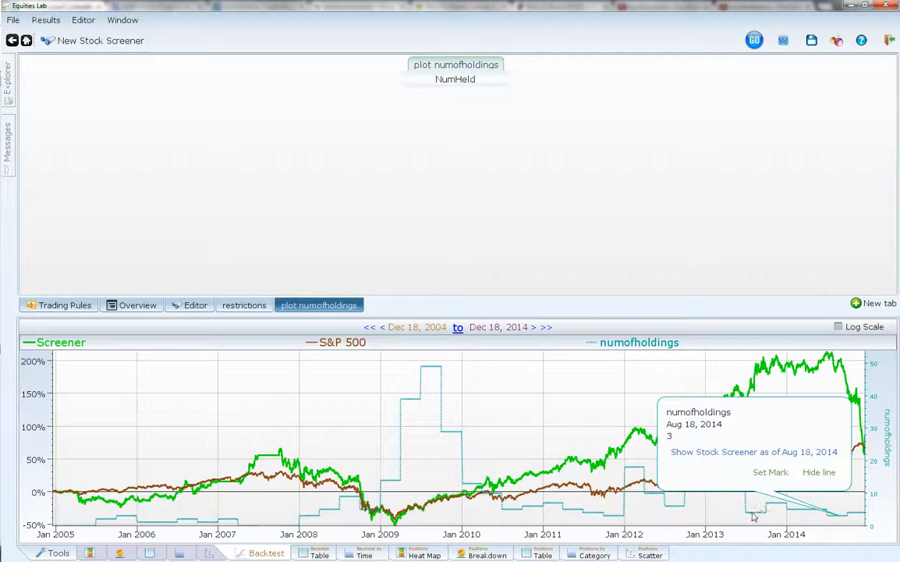
mouse_move(752, 515)
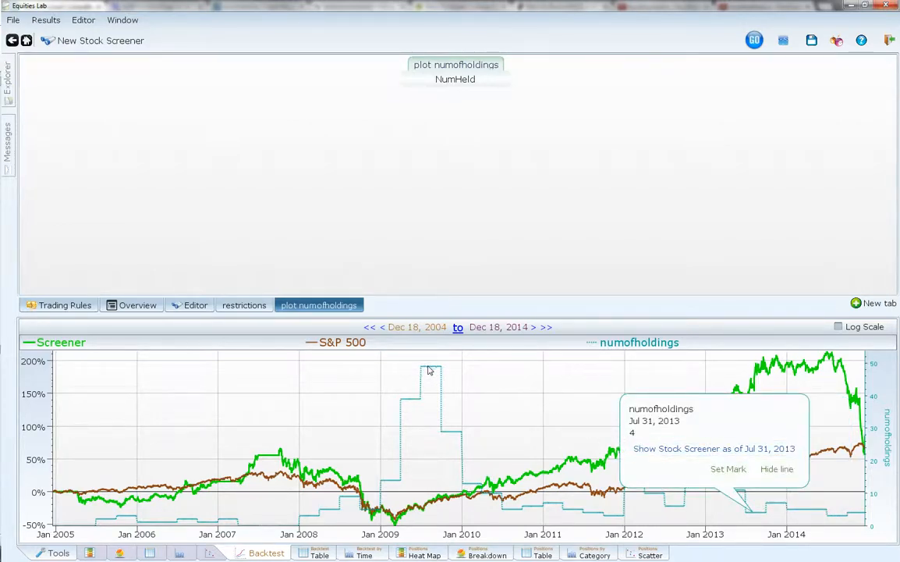
mouse_move(428, 369)
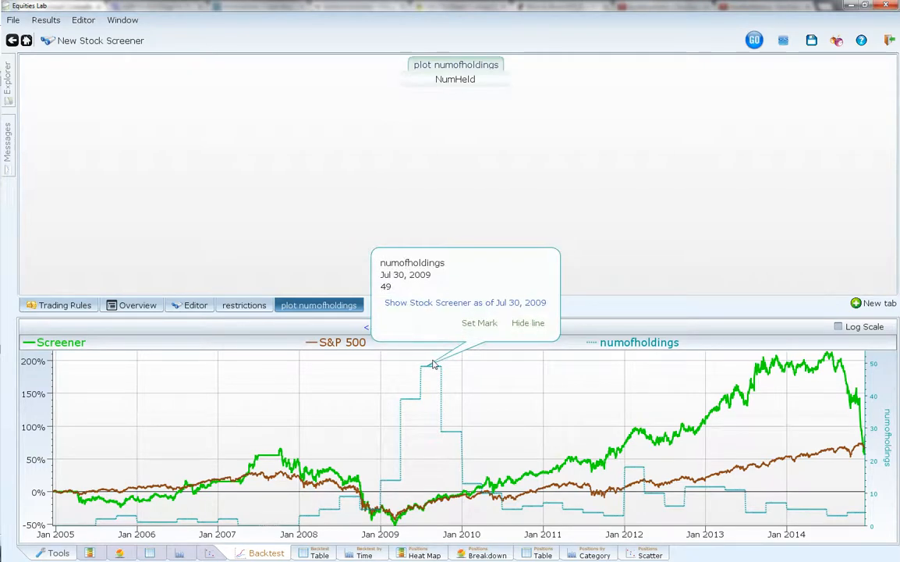
- Examine the November and December 2014 rows of the backtest table in an enlarged results area
click(320, 554)
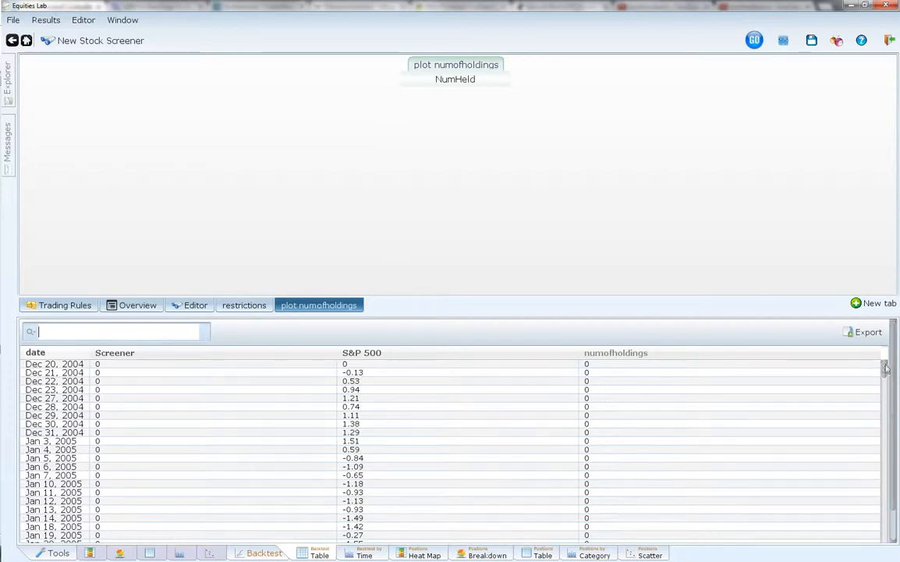
drag(886, 373, 883, 552)
scroll(860, 503, down, 5)
scroll(838, 475, down, 20)
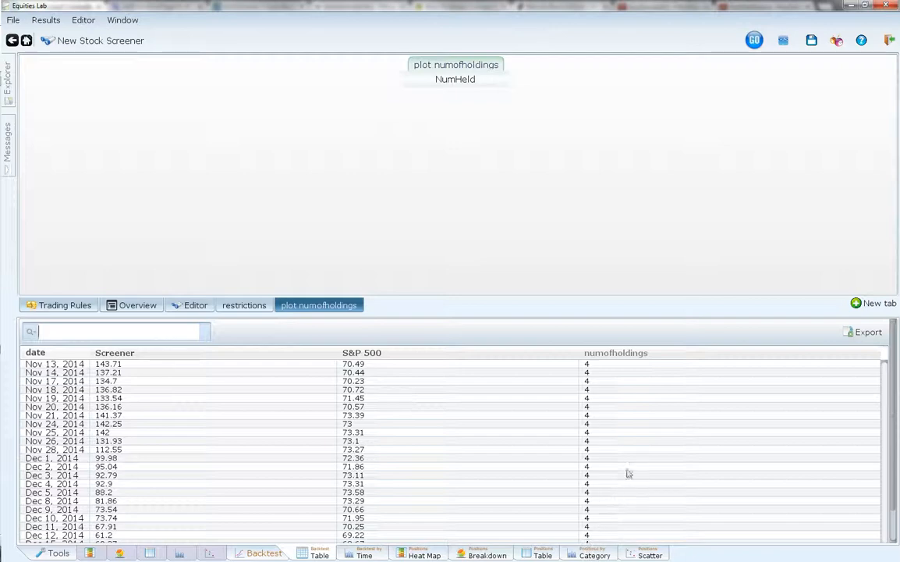
drag(499, 288, 499, 170)
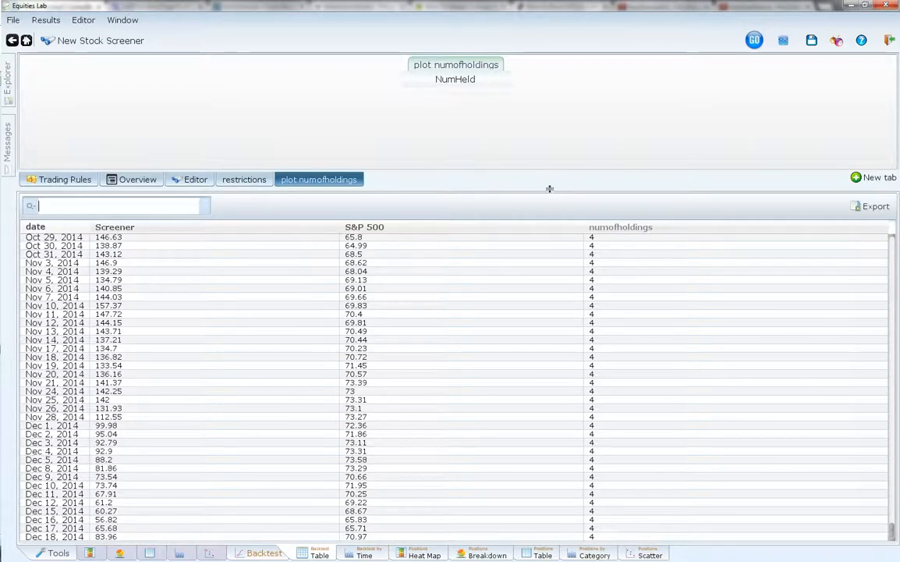
drag(549, 188, 551, 251)
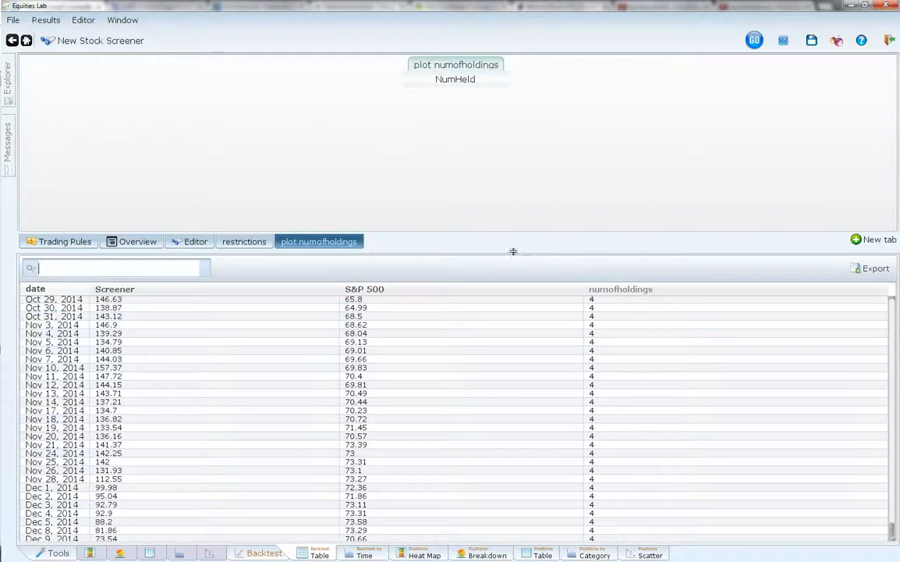
- Review the conditions of the main Stock Screener and of the restrictions
click(197, 242)
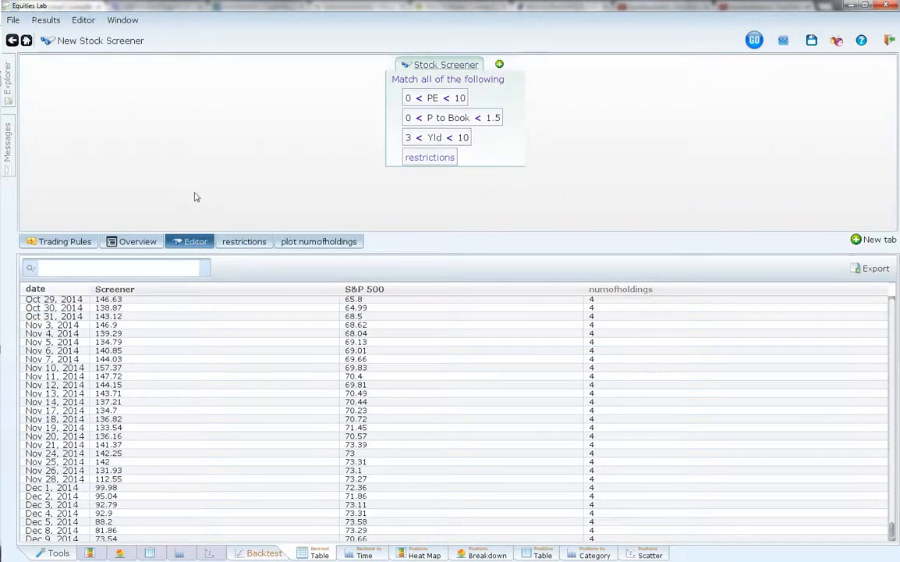
click(244, 241)
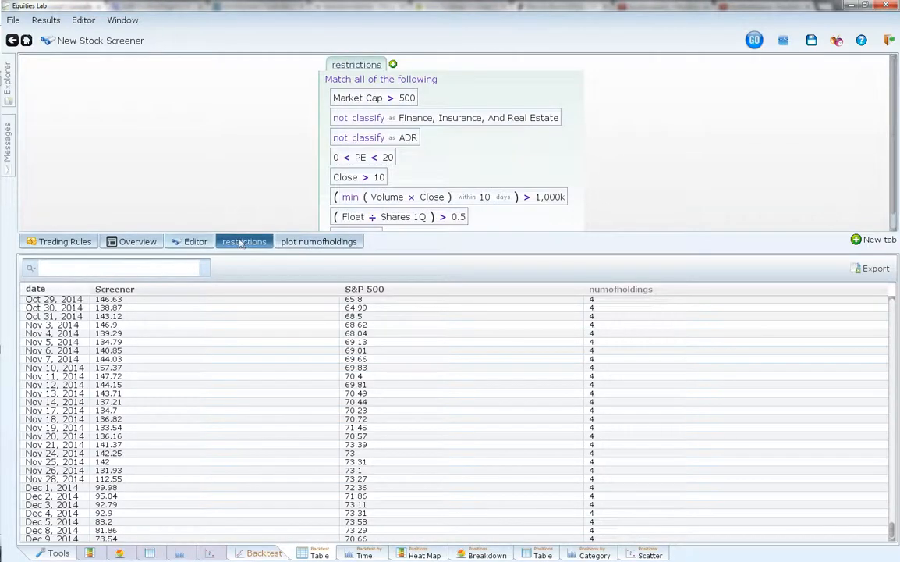
scroll(261, 175, down, 1)
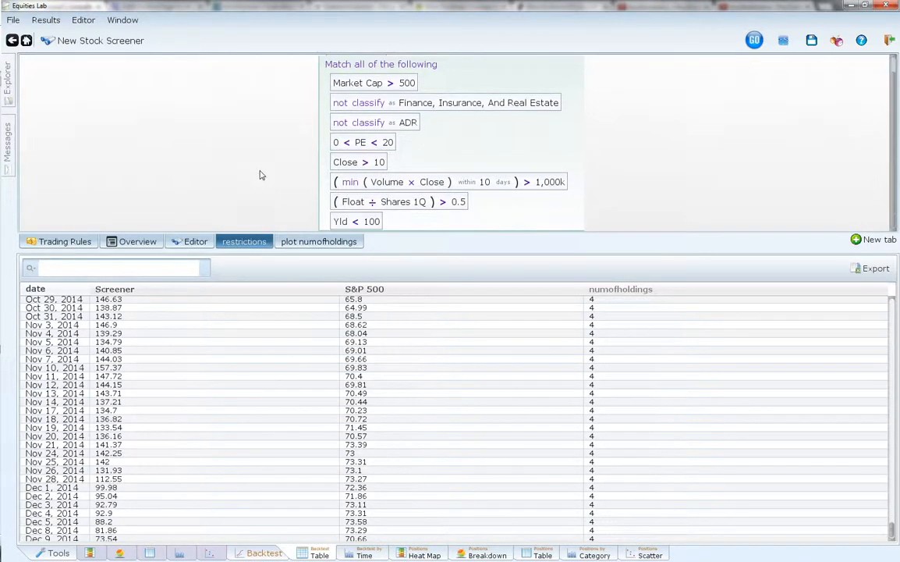